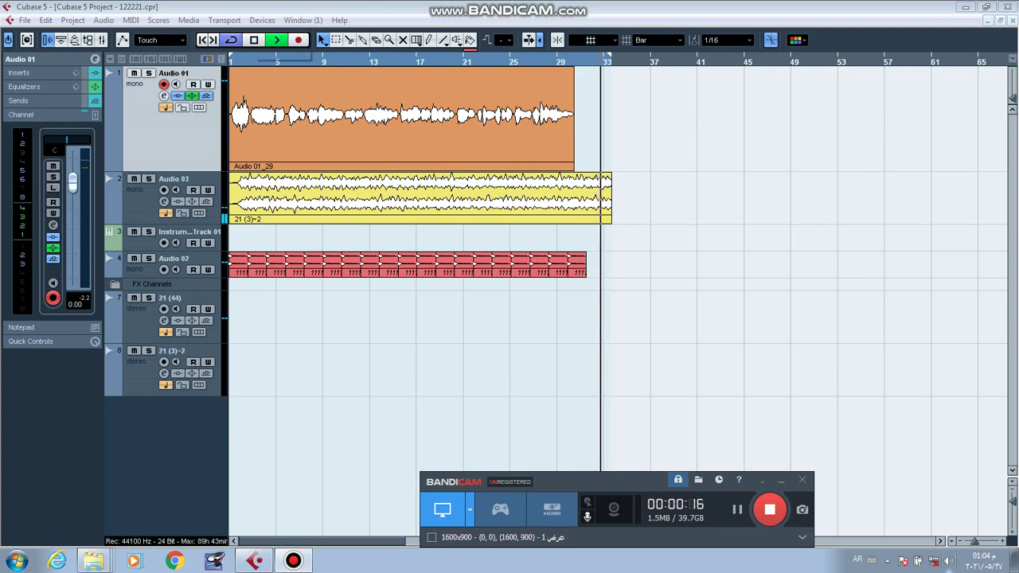
Switch to the file browser, select the audio file 21 (3)~2, and return to the Cubase project.
{"action": "key", "text": "alt+Tab"}
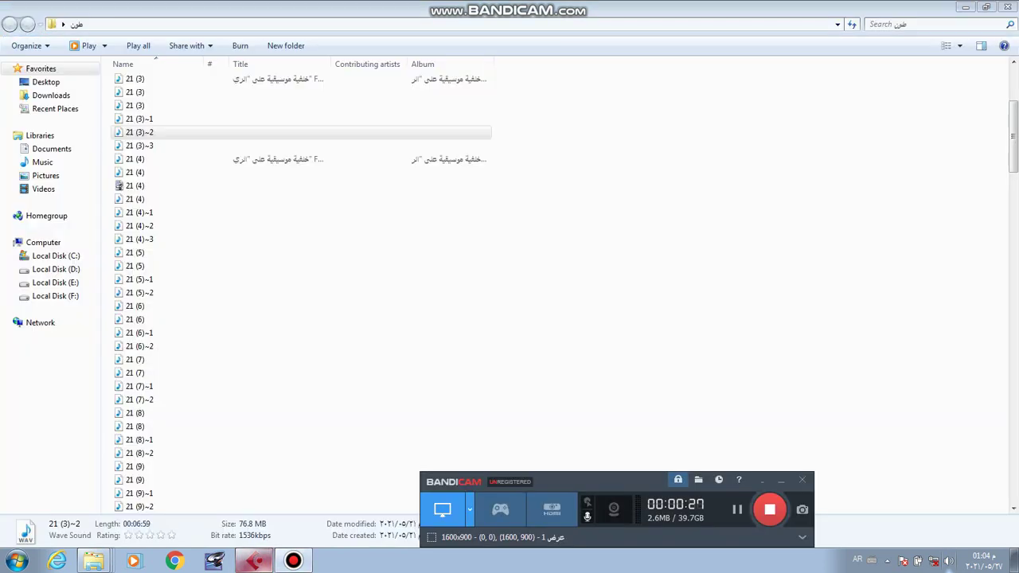
{"action": "left_click", "coordinate": [139, 132]}
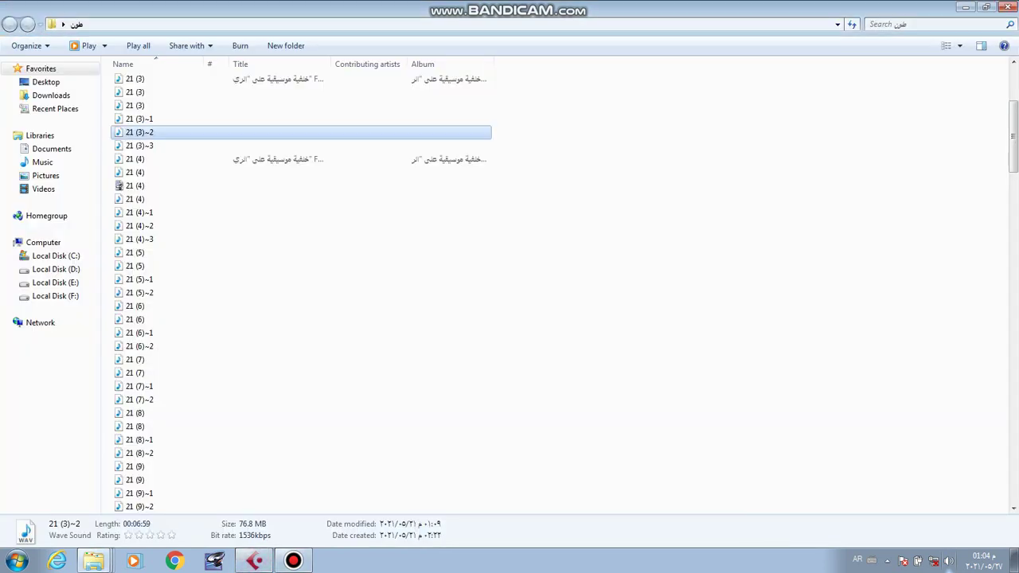
{"action": "left_click", "coordinate": [294, 560]}
{"action": "left_click", "coordinate": [254, 560]}
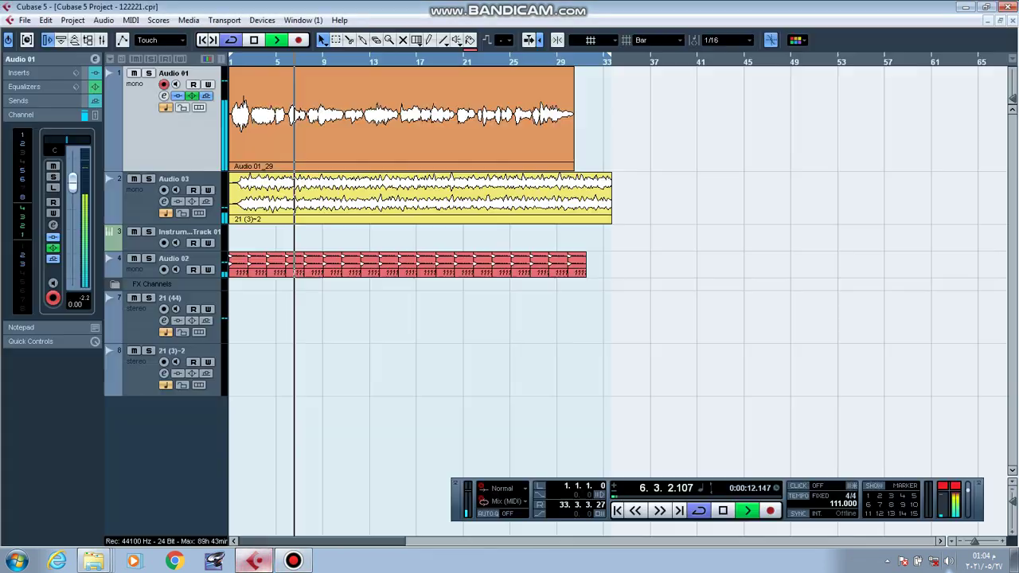
Stop the project playback and return the playback cursor to the start of the project.
{"action": "left_click", "coordinate": [293, 561]}
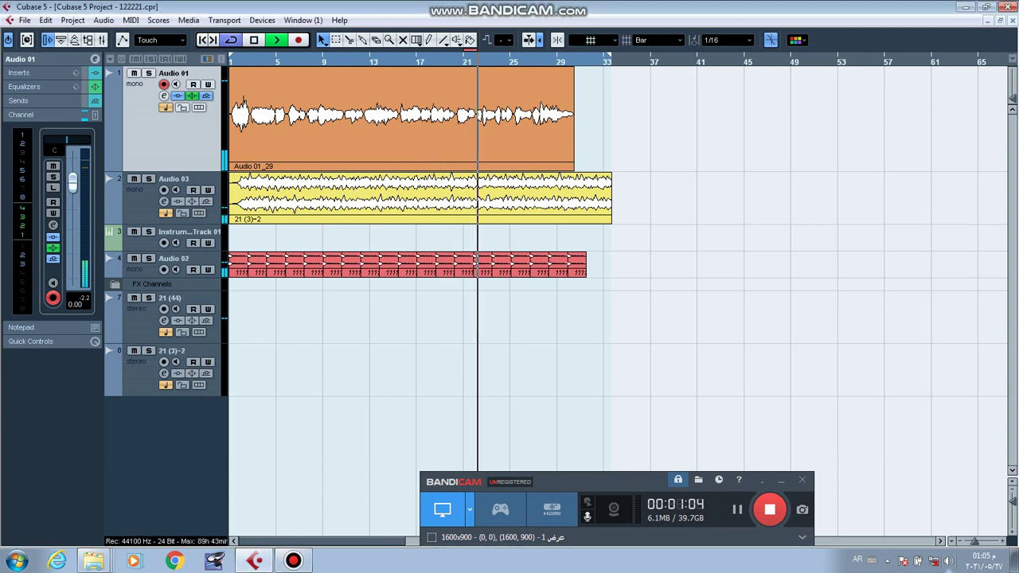
{"action": "key", "text": "space"}
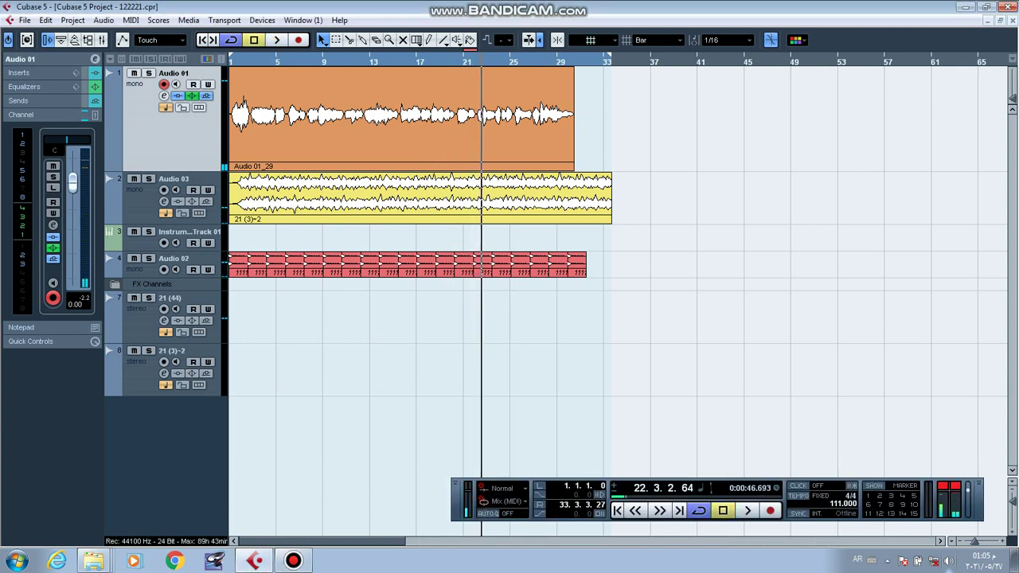
{"action": "left_click", "coordinate": [293, 561]}
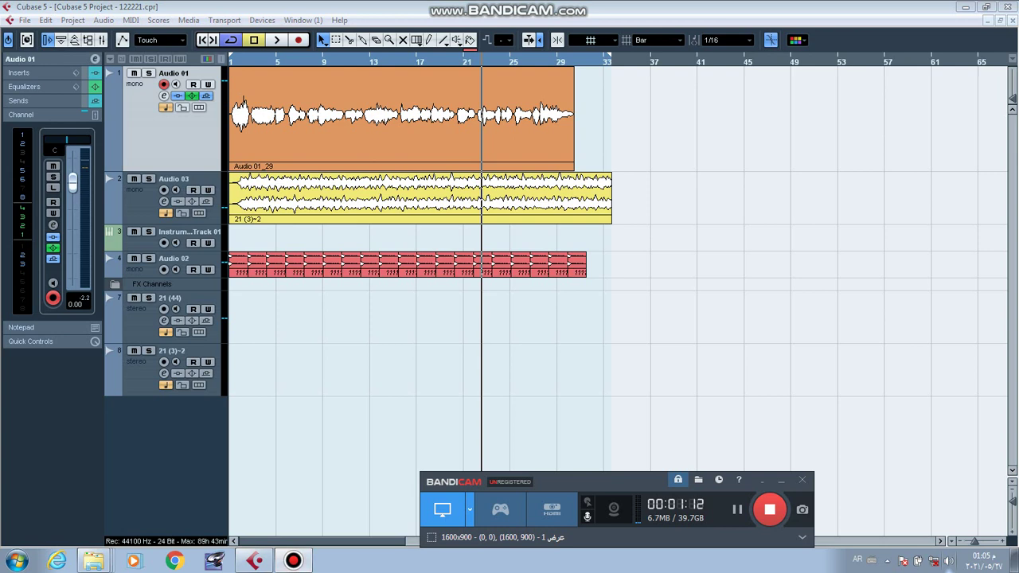
{"action": "left_click", "coordinate": [293, 560]}
{"action": "left_click", "coordinate": [203, 40]}
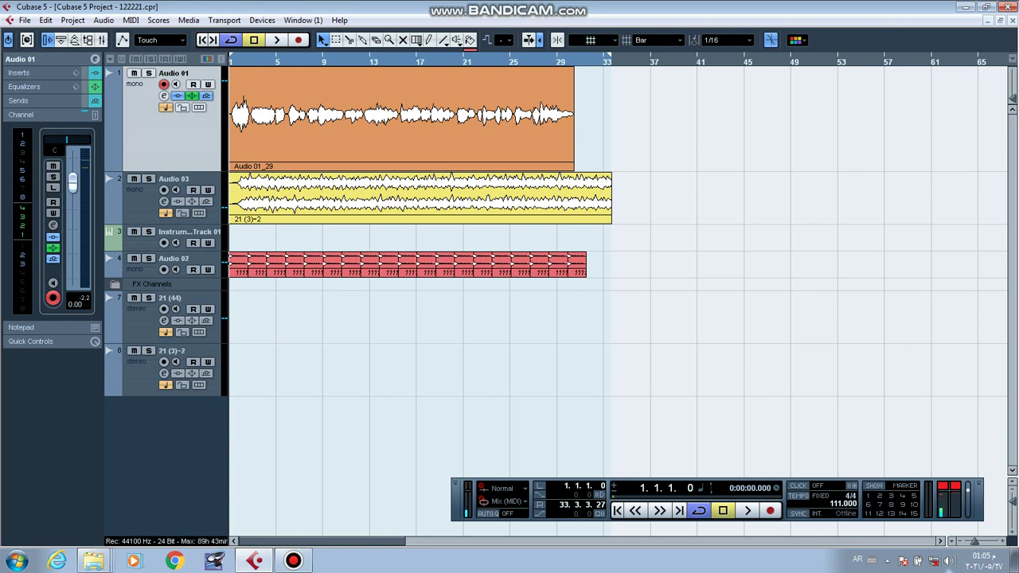
Examine the effect and configuration choices offered for a new FX channel track, and cancel without adding one.
{"action": "right_click", "coordinate": [161, 191]}
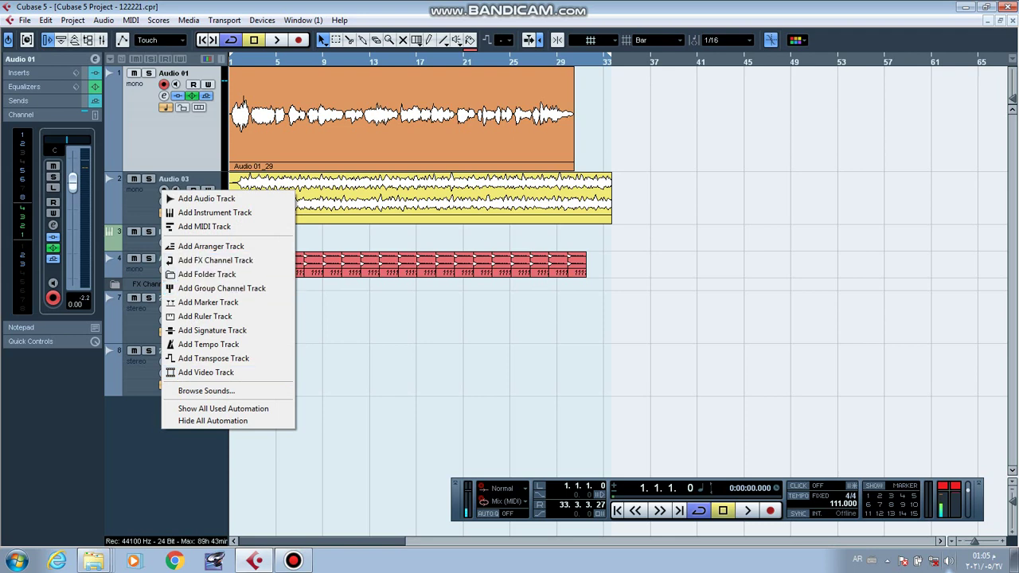
{"action": "key", "text": "Escape"}
{"action": "right_click", "coordinate": [175, 225]}
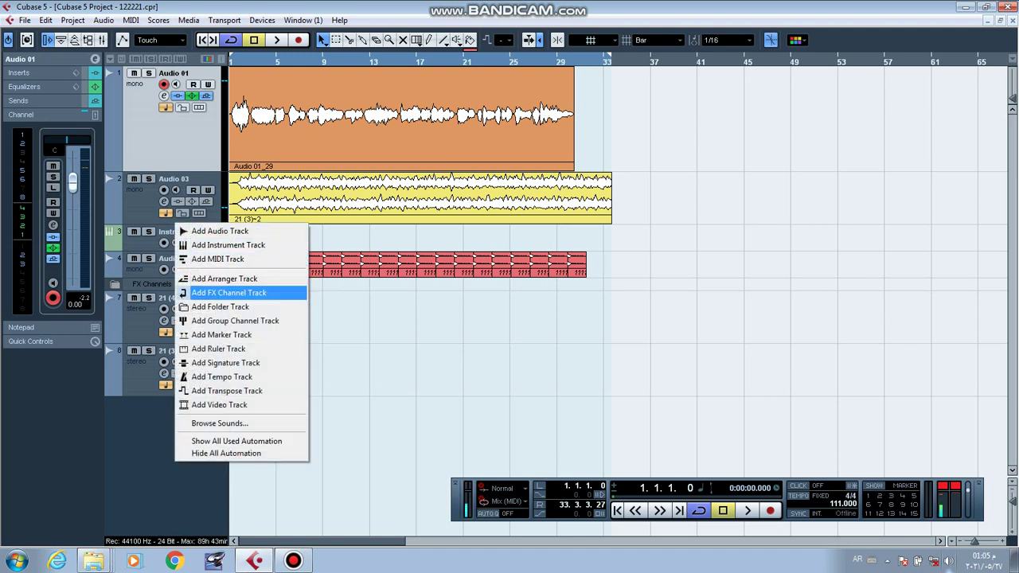
{"action": "key", "text": "Return"}
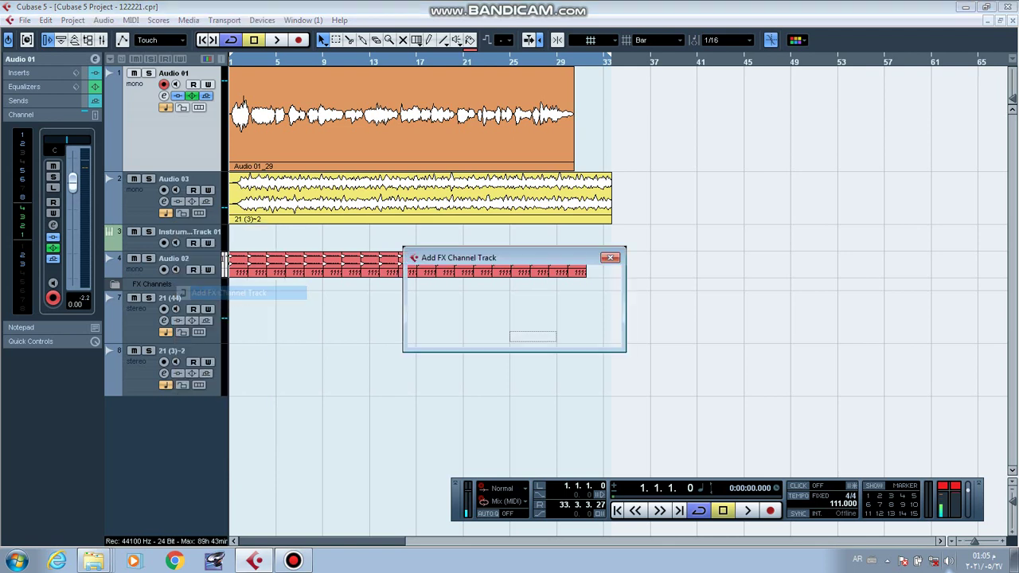
{"action": "left_click", "coordinate": [458, 288]}
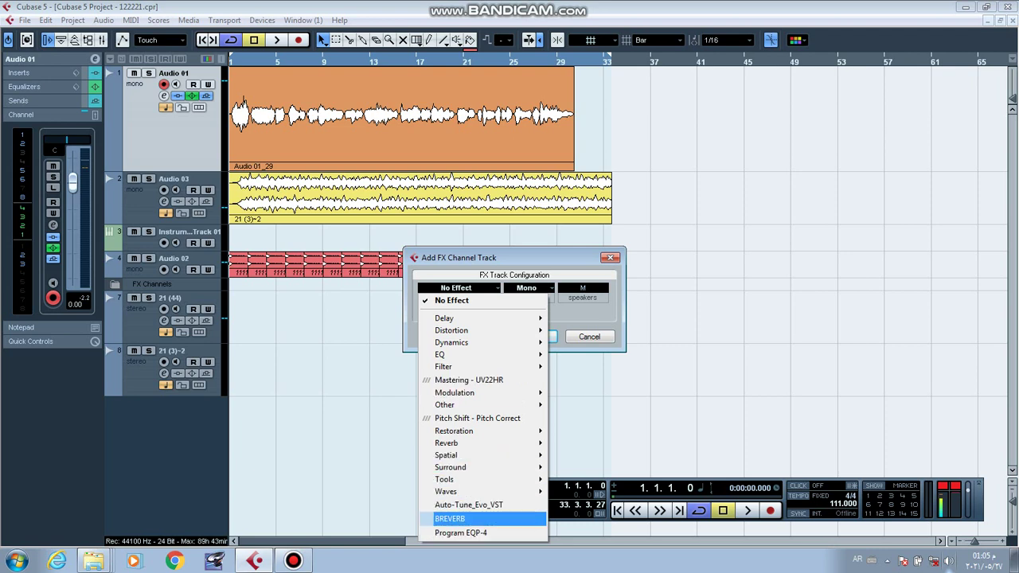
{"action": "key", "text": "Escape"}
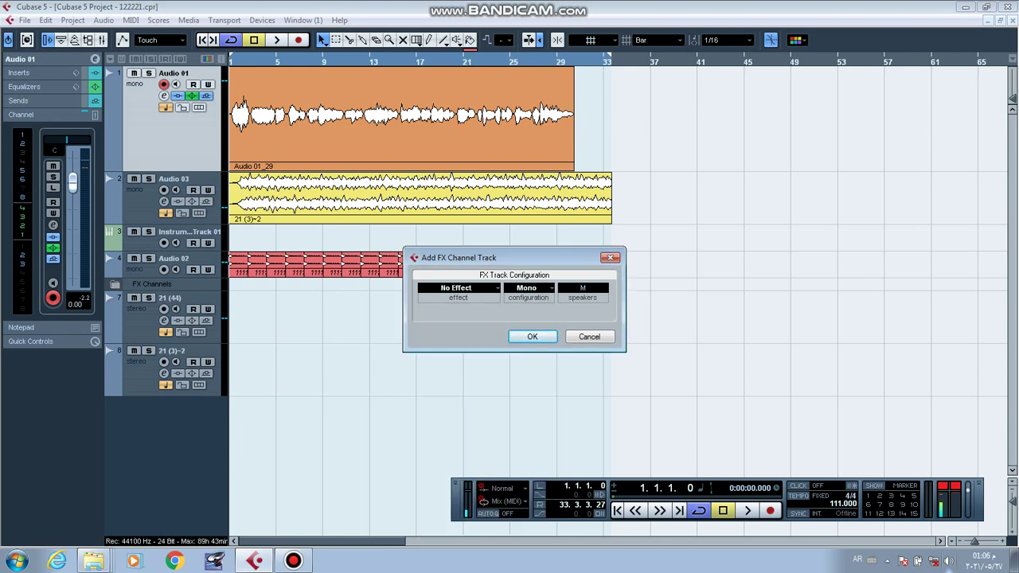
{"action": "left_click", "coordinate": [528, 288]}
{"action": "key", "text": "Escape"}
{"action": "left_click", "coordinate": [589, 336]}
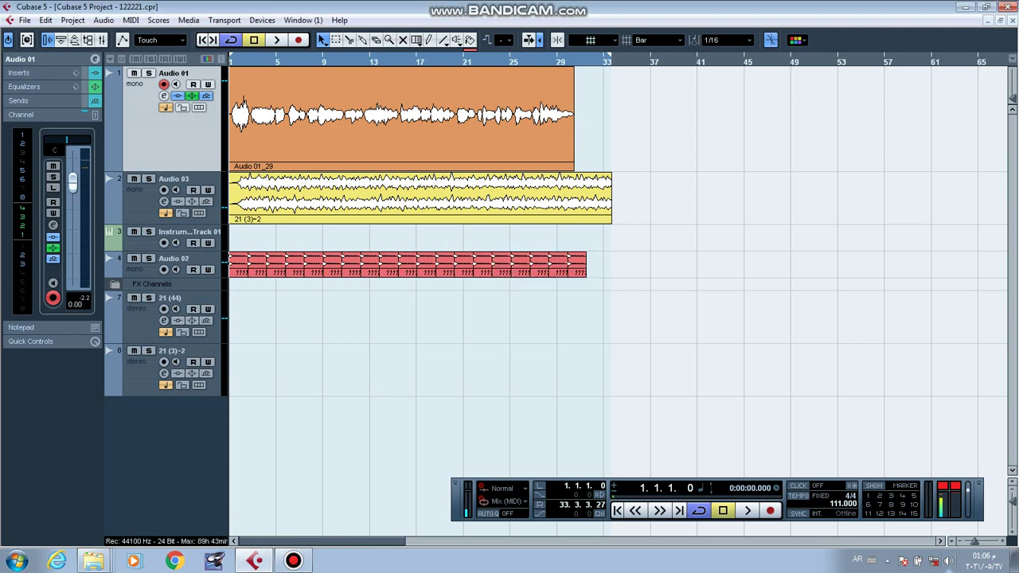
In Audio 03's channel settings, route send 1 to FX 1-ModMachine and send 2 to FX 2-BREVERB, and activate send 2.
{"action": "left_click", "coordinate": [164, 201]}
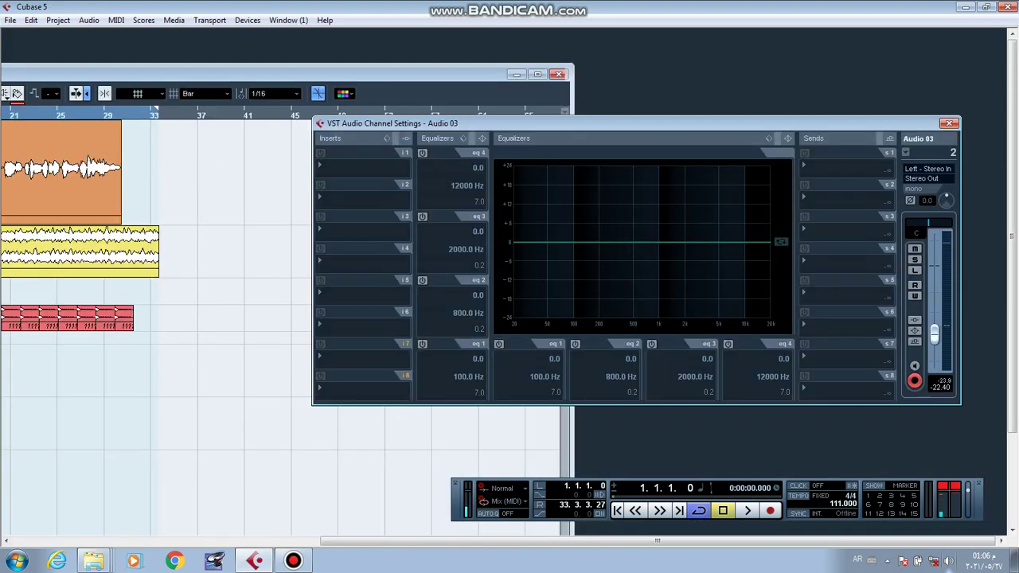
{"action": "left_click", "coordinate": [825, 166]}
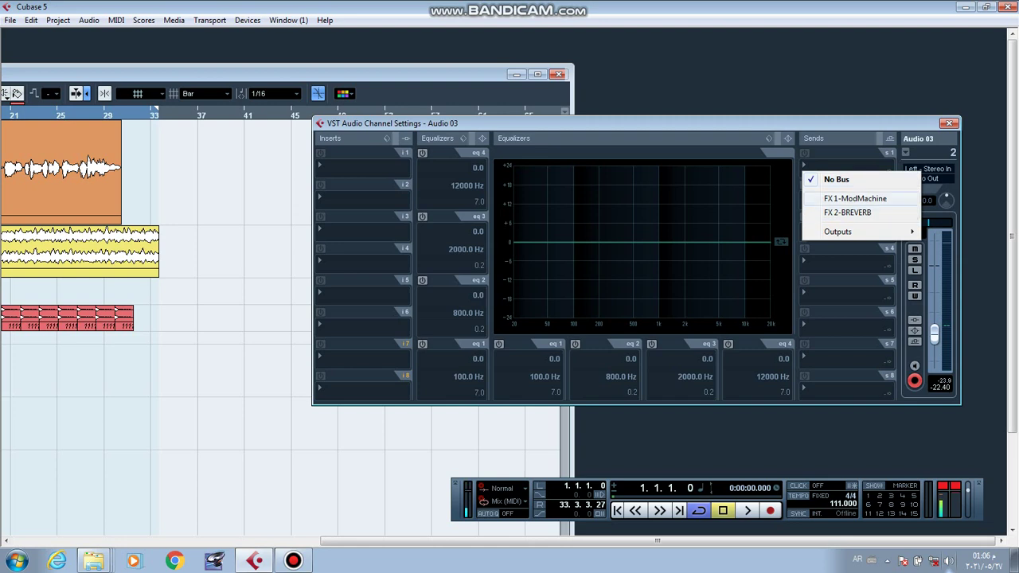
{"action": "left_click", "coordinate": [854, 199]}
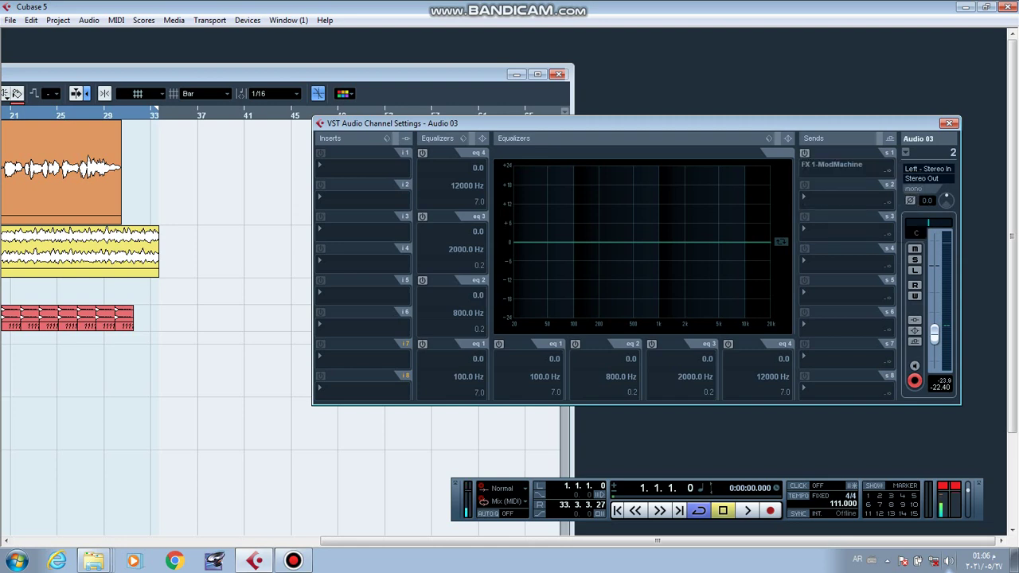
{"action": "left_click", "coordinate": [844, 197]}
{"action": "left_click", "coordinate": [855, 243]}
{"action": "left_click", "coordinate": [805, 185]}
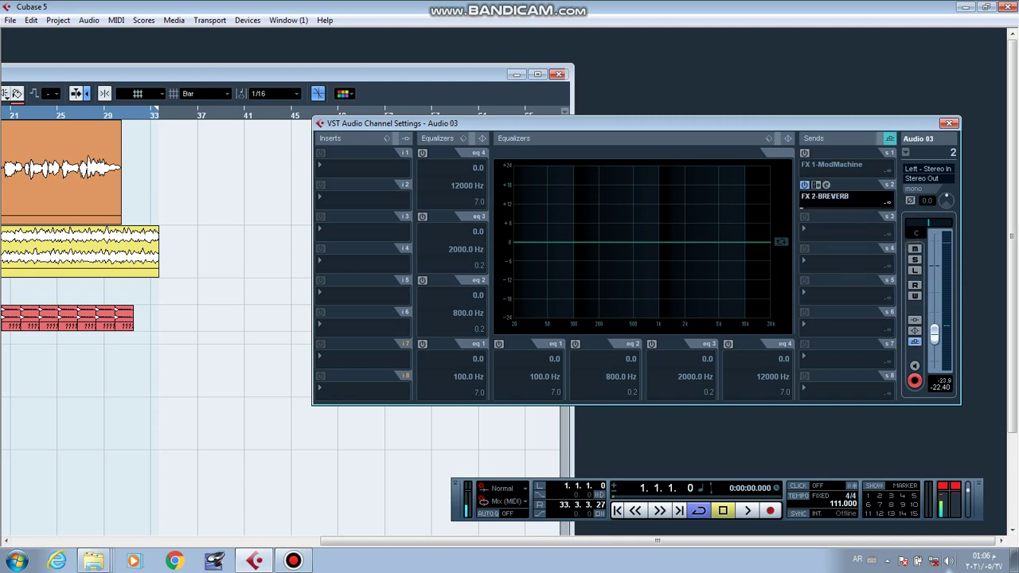
Set the BREVERB wet level to 10.5 dB and raise Audio 03's BREVERB send level to -57.2.
{"action": "left_click", "coordinate": [826, 185]}
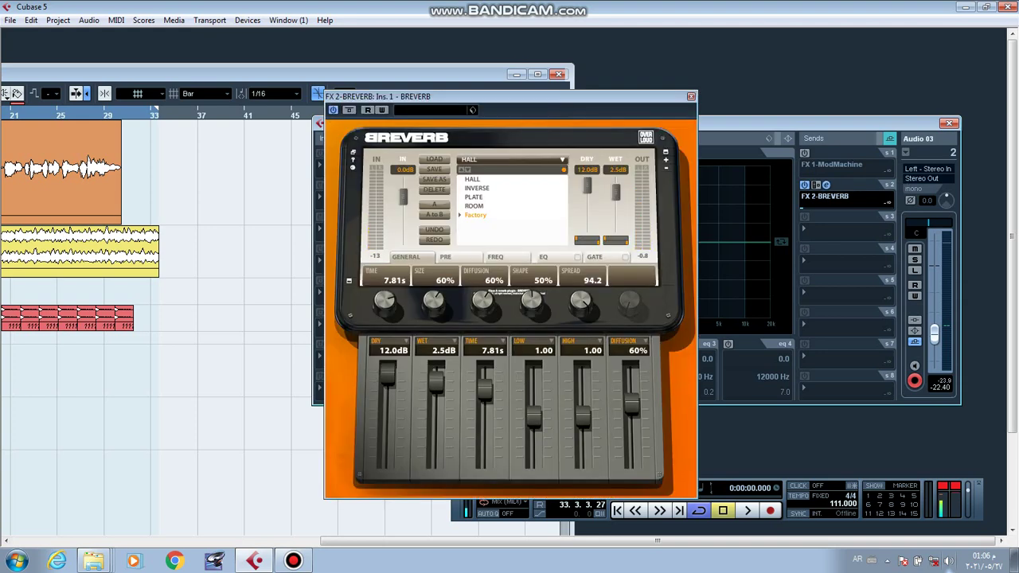
{"action": "left_click_drag", "start_coordinate": [436, 383], "coordinate": [436, 374]}
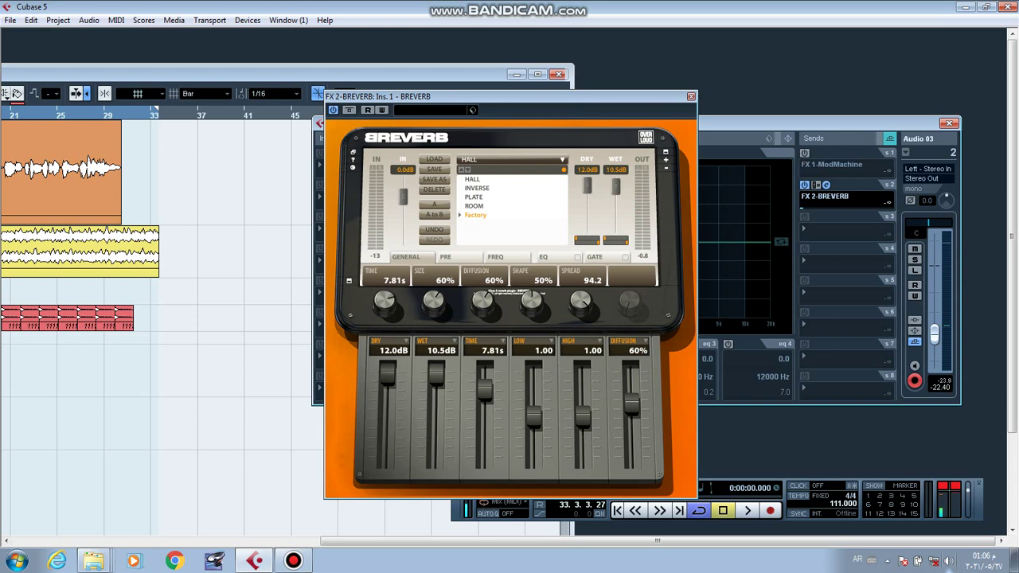
{"action": "left_click", "coordinate": [691, 96]}
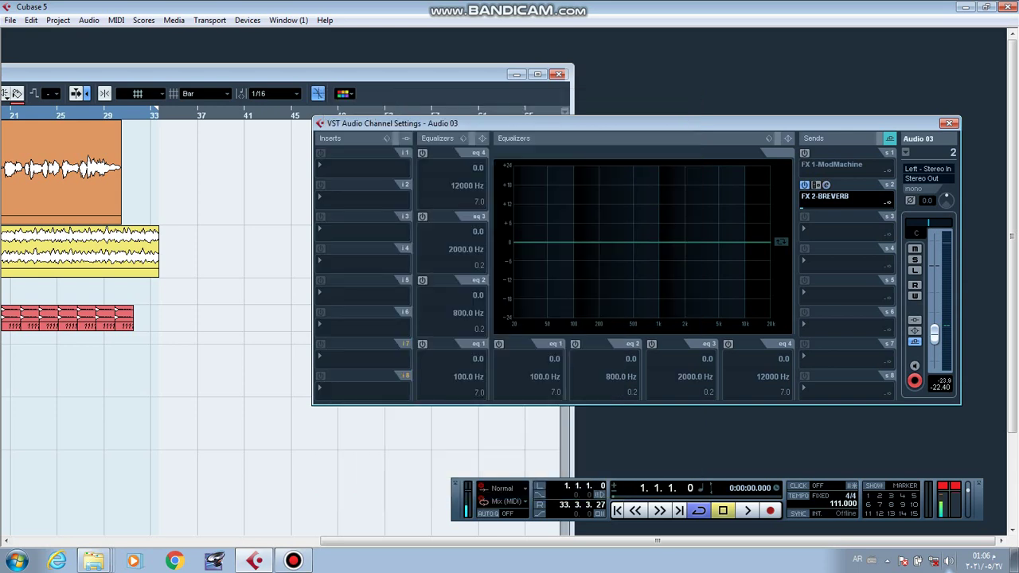
{"action": "scroll", "coordinate": [882, 204], "scroll_direction": "up", "scroll_amount": 1}
{"action": "left_click", "coordinate": [350, 196]}
{"action": "mouse_move", "coordinate": [382, 264]}
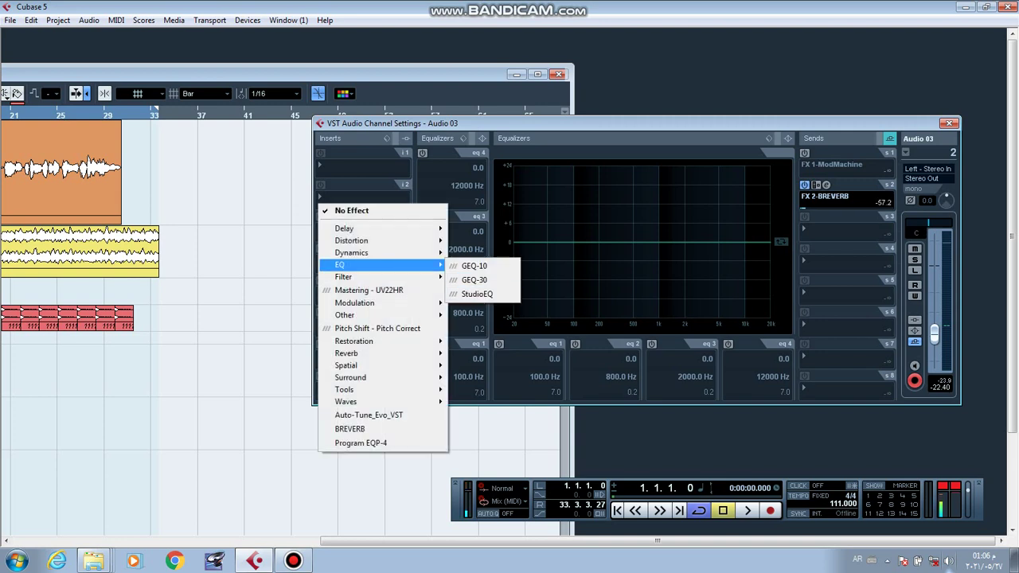
{"action": "key", "text": "Escape"}
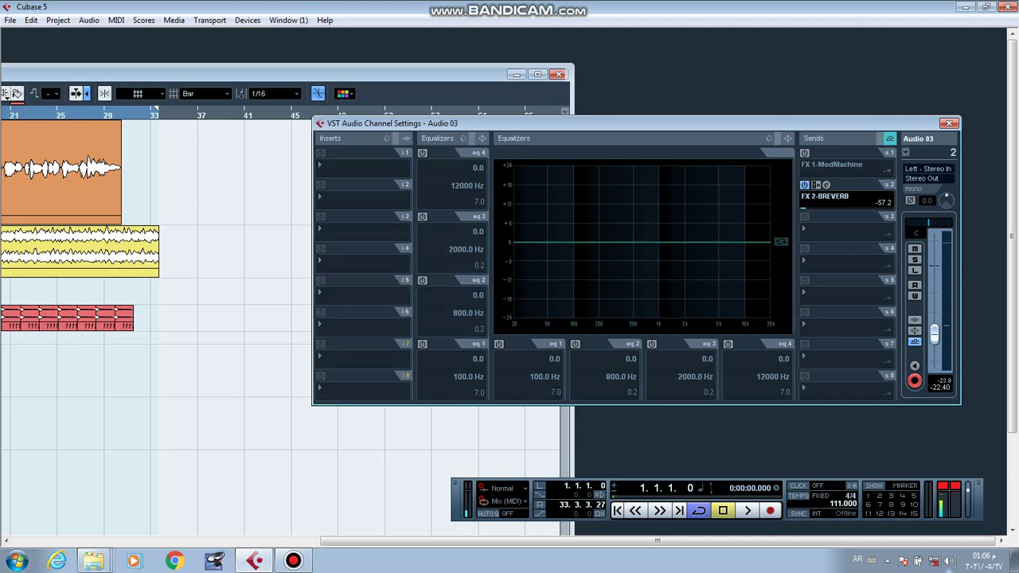
{"action": "left_click", "coordinate": [826, 184]}
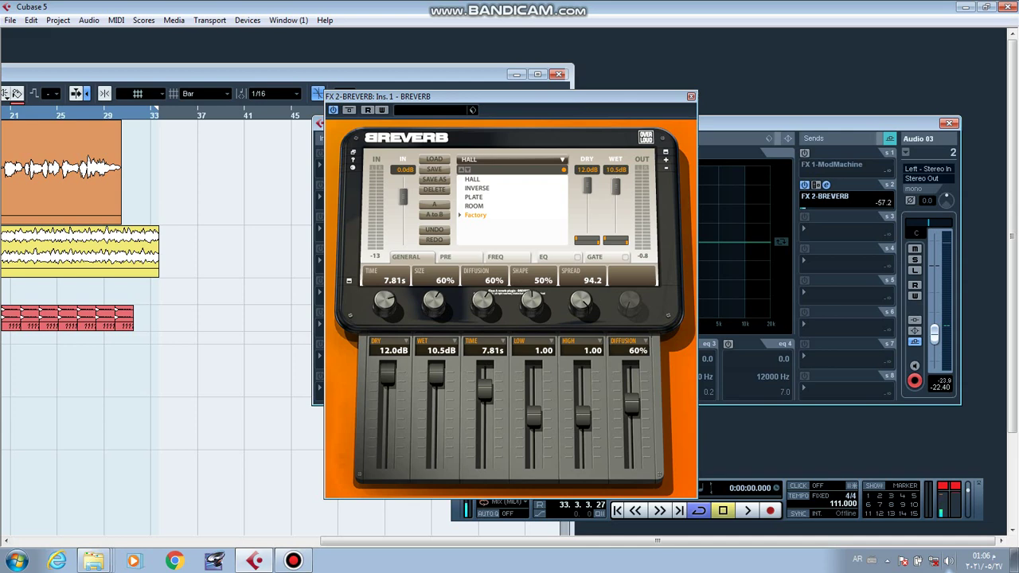
{"action": "left_click", "coordinate": [825, 185]}
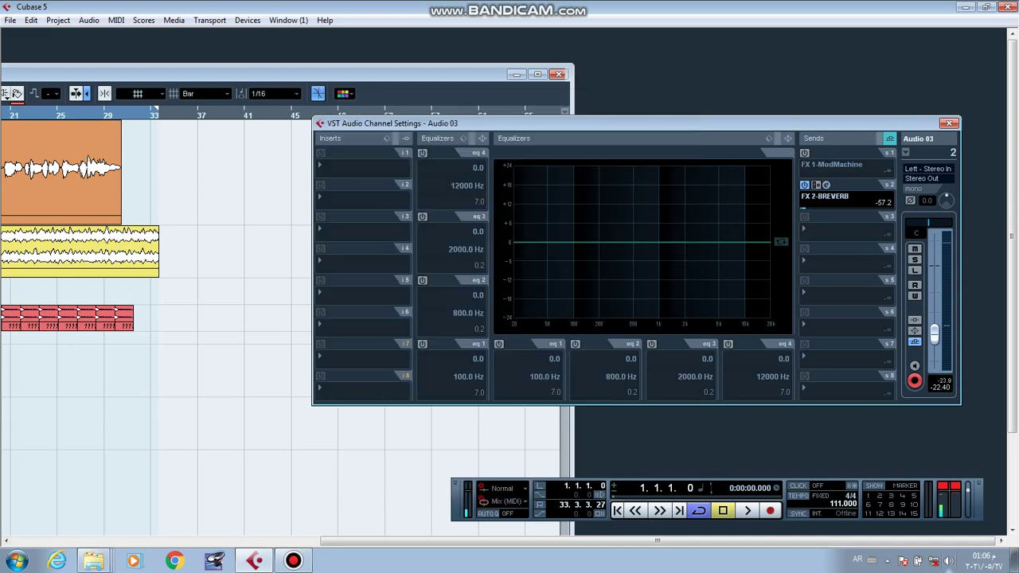
Load the Waves Q3-Paragraphic EQ Mono plug-in into Audio 03's third insert slot.
{"action": "left_click", "coordinate": [350, 229]}
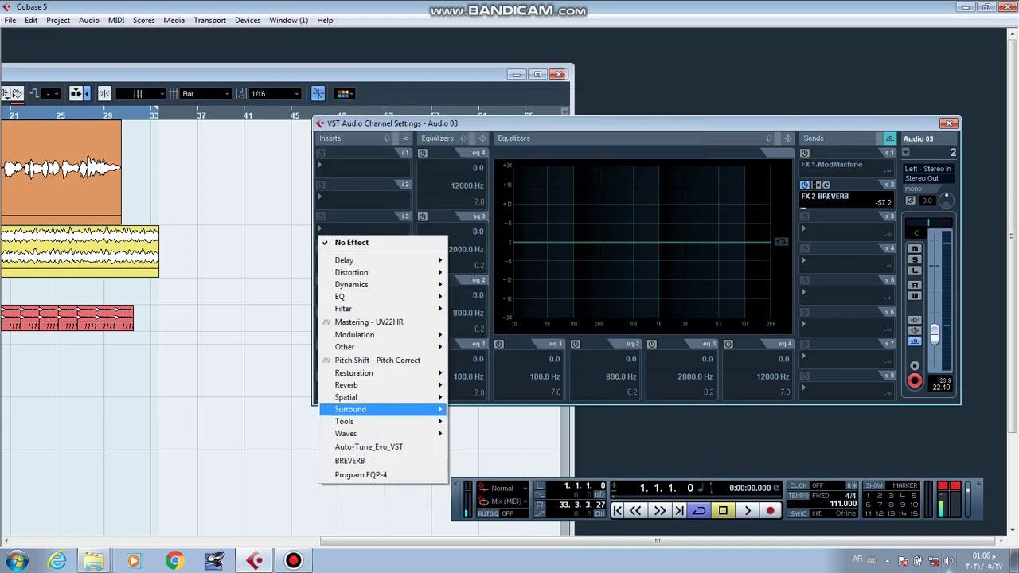
{"action": "mouse_move", "coordinate": [366, 433]}
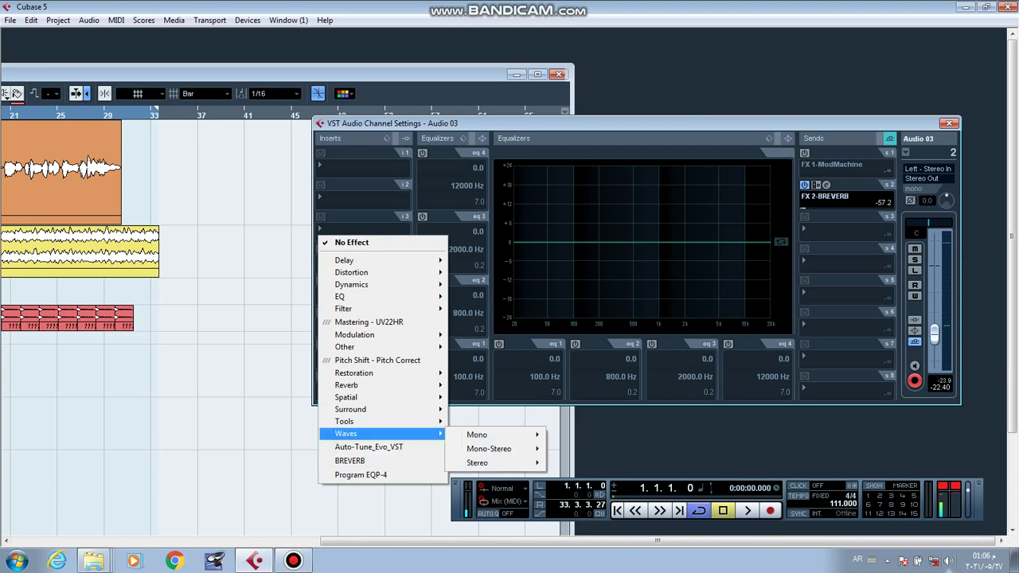
{"action": "mouse_move", "coordinate": [478, 435]}
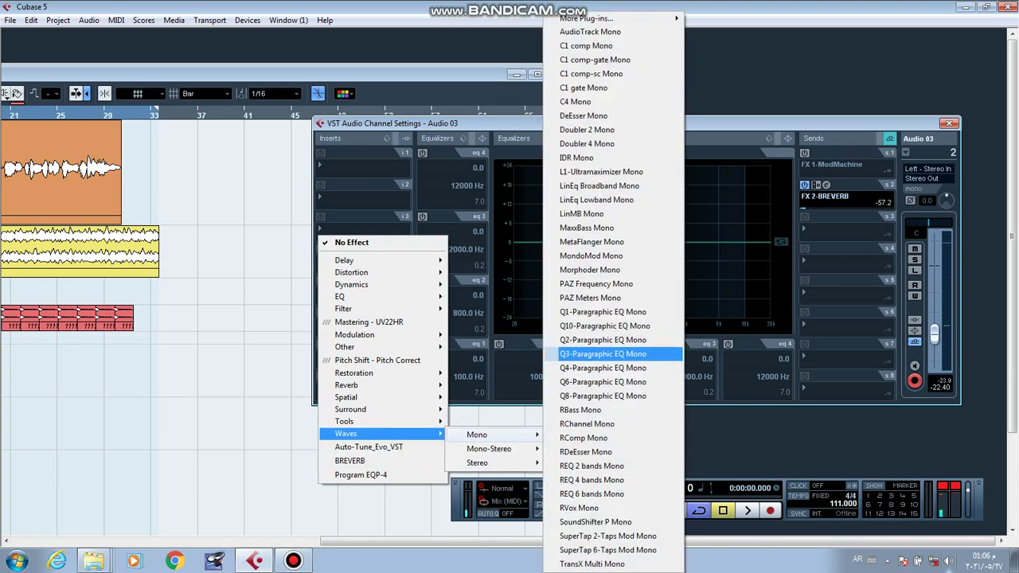
{"action": "left_click", "coordinate": [605, 354]}
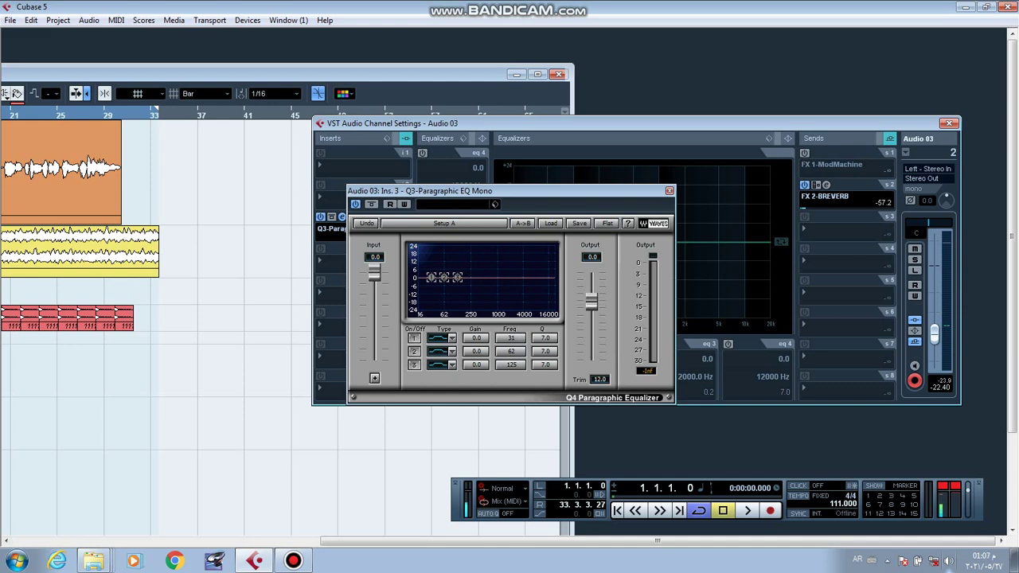
Load the Waves stereo LinMB multiband plug-in into Audio 03's fourth insert slot.
{"action": "left_click", "coordinate": [326, 266]}
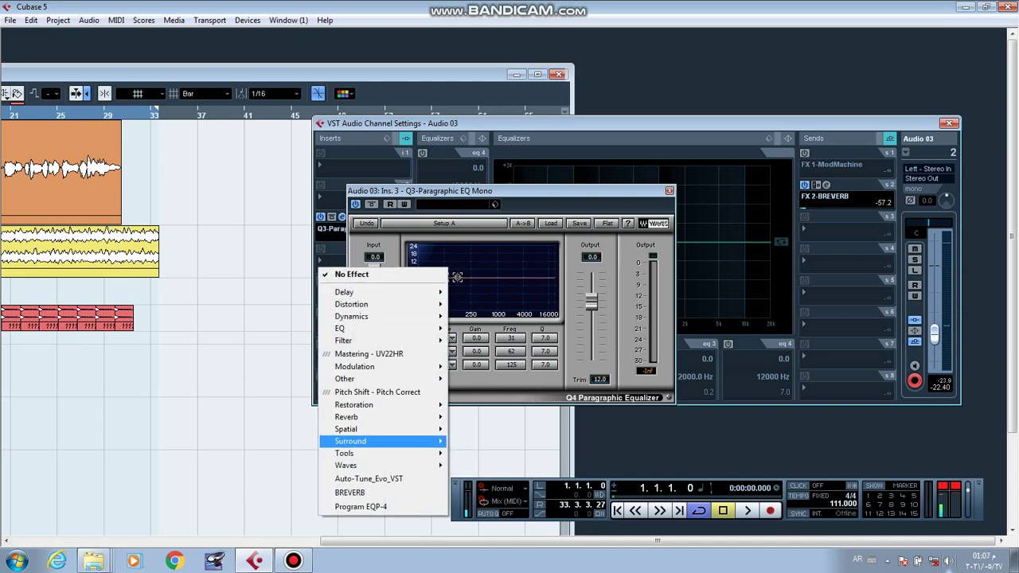
{"action": "mouse_move", "coordinate": [382, 441]}
{"action": "mouse_move", "coordinate": [382, 465]}
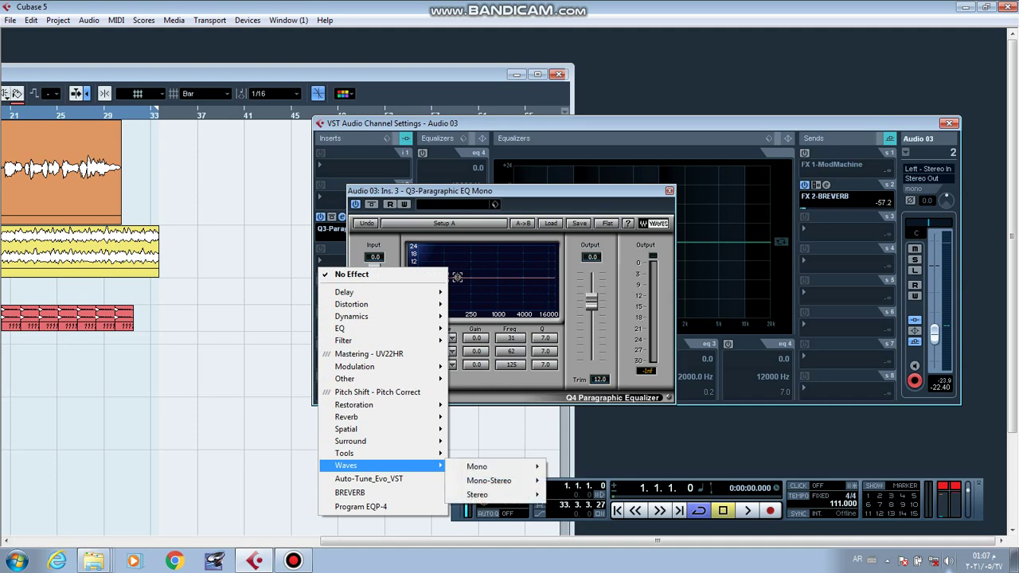
{"action": "mouse_move", "coordinate": [494, 494]}
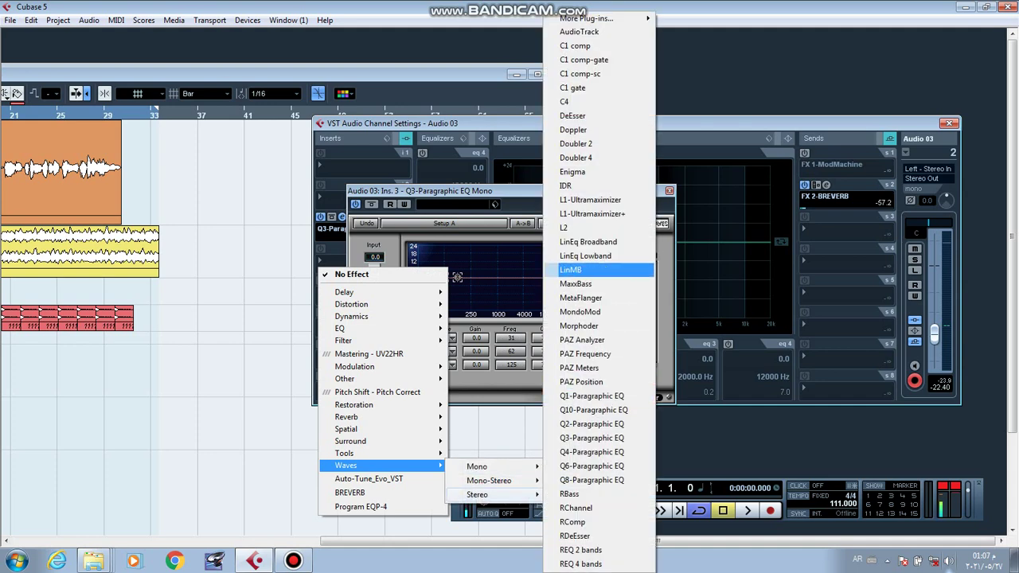
{"action": "left_click", "coordinate": [581, 270]}
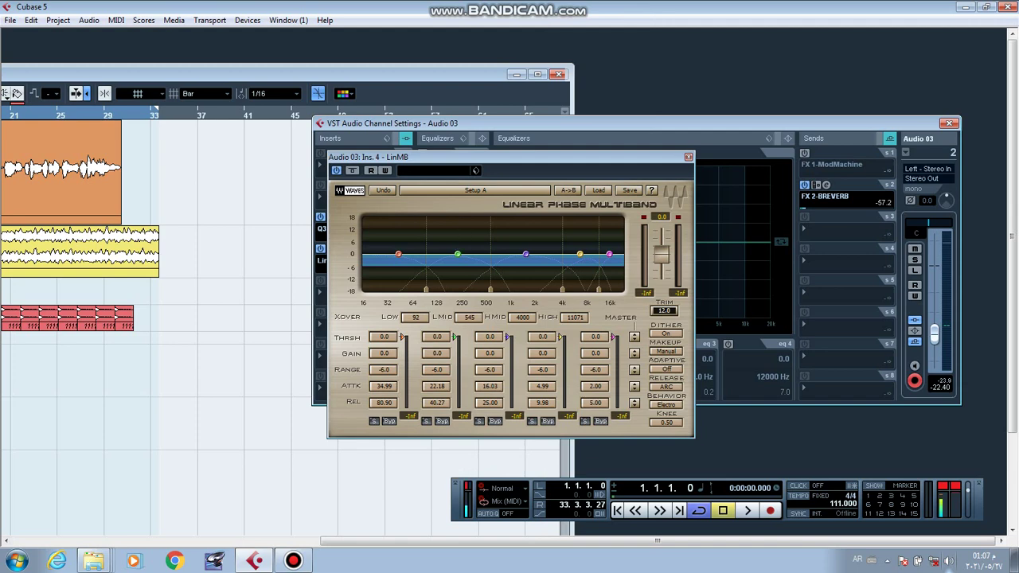
Raise LinMB's second band to a gain of 6.4 with the low-mid crossover at 859, and close its editor.
{"action": "left_click_drag", "start_coordinate": [458, 254], "coordinate": [465, 240]}
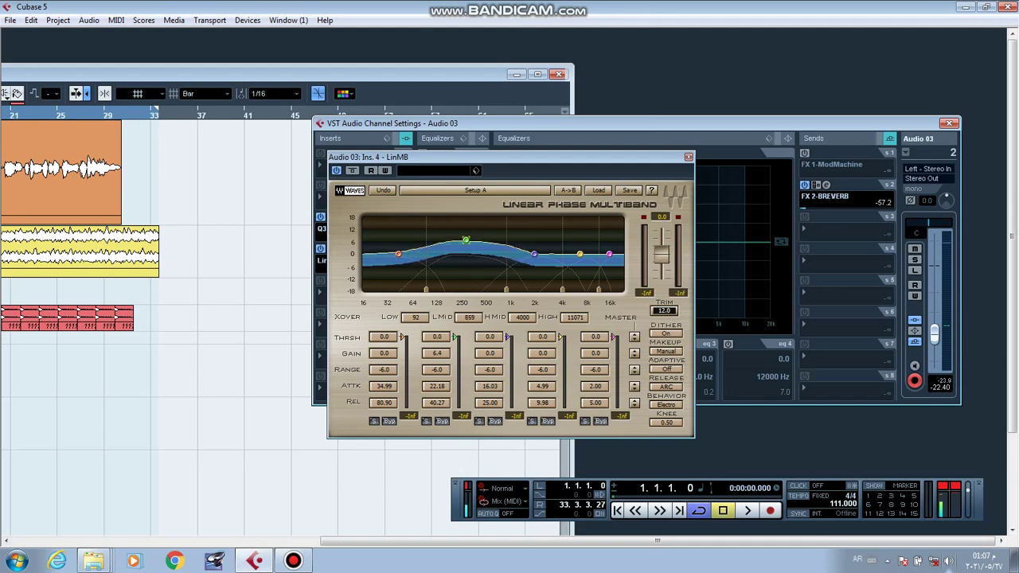
{"action": "left_click_drag", "start_coordinate": [494, 157], "coordinate": [496, 149]}
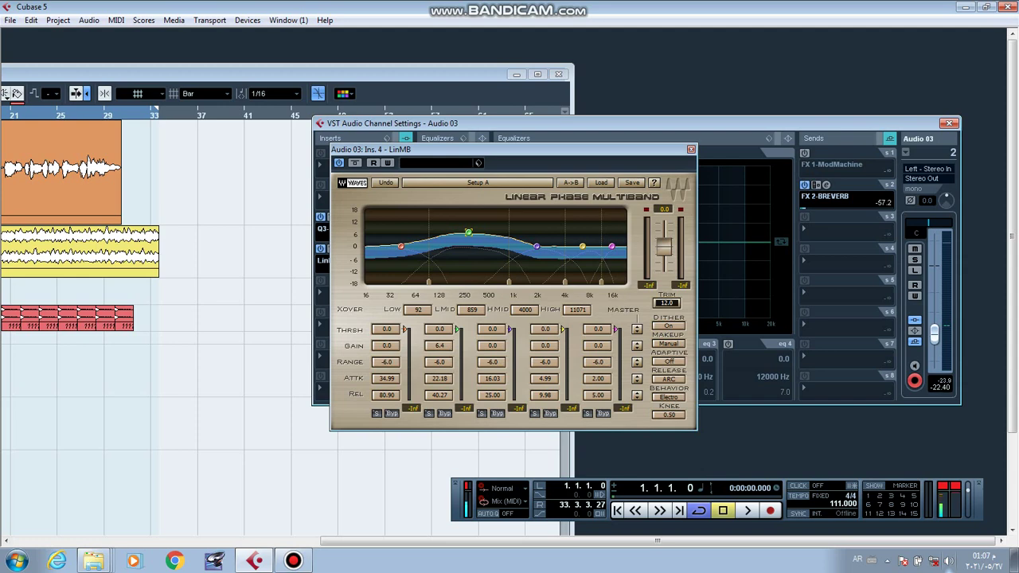
{"action": "left_click", "coordinate": [691, 148]}
View the Q3-Paragraphic EQ on Audio 03, close its editor, and maximize the project window.
{"action": "left_click", "coordinate": [341, 217]}
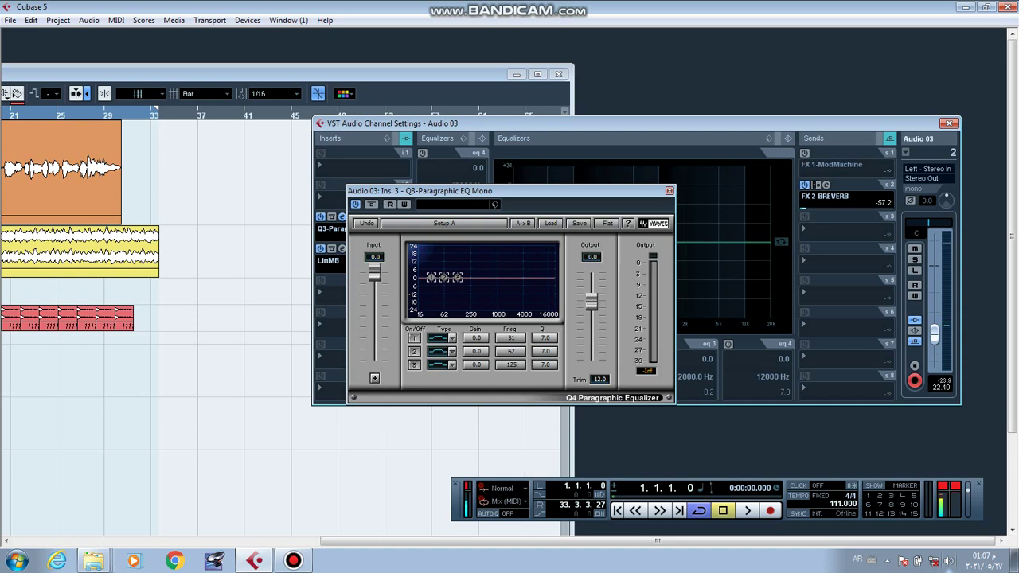
{"action": "left_click", "coordinate": [670, 191]}
{"action": "left_click", "coordinate": [293, 560]}
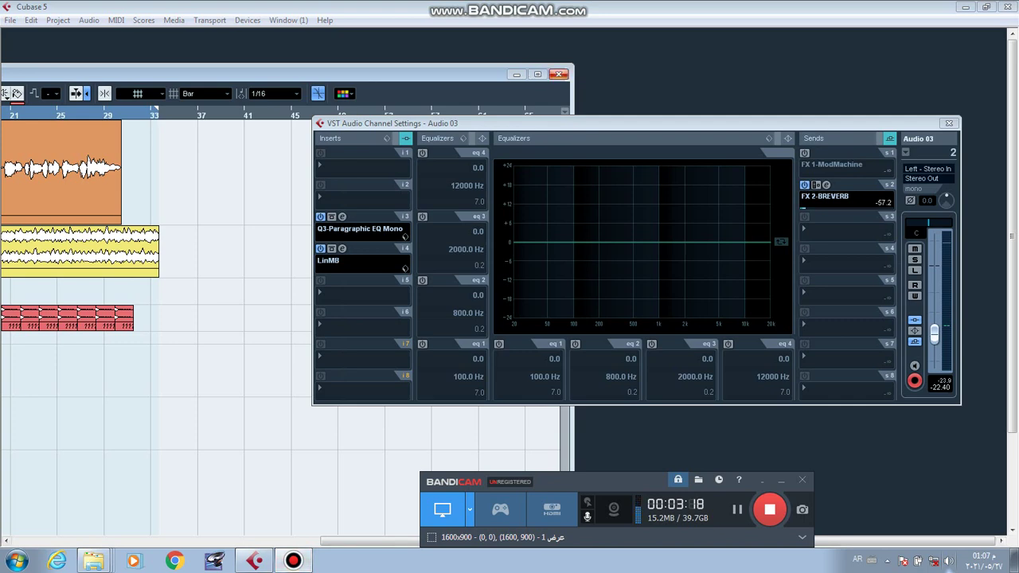
{"action": "left_click", "coordinate": [538, 74]}
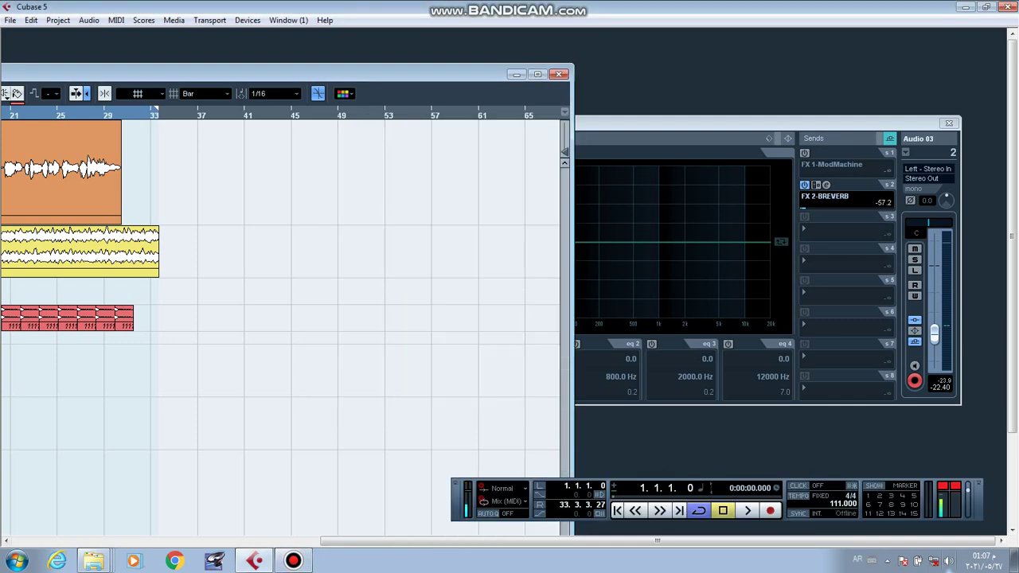
{"action": "left_click", "coordinate": [538, 75]}
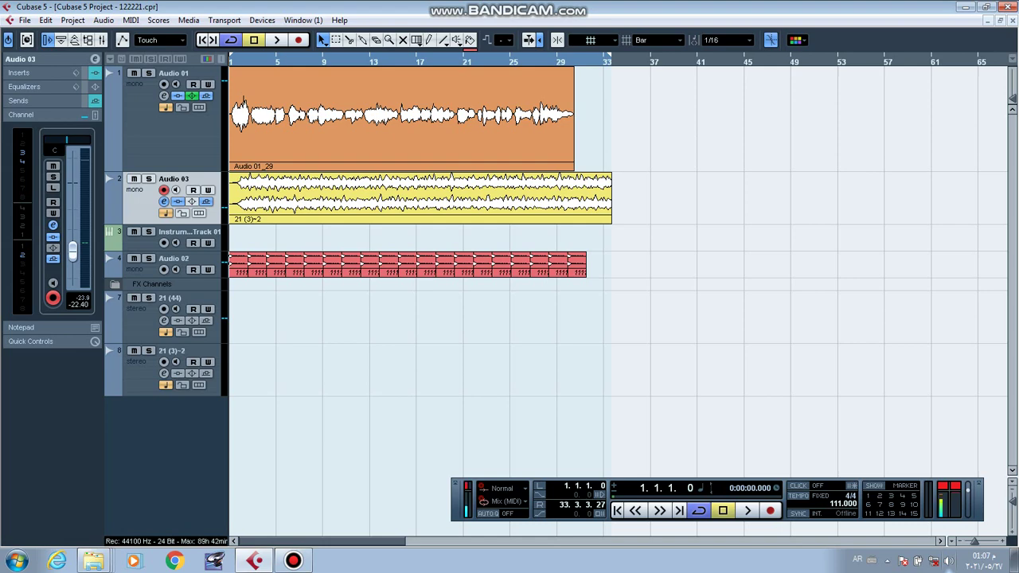
Enlarge the track heights of Audio 03 and Audio 02 in the arrangement.
{"action": "left_click_drag", "start_coordinate": [172, 224], "coordinate": [172, 316]}
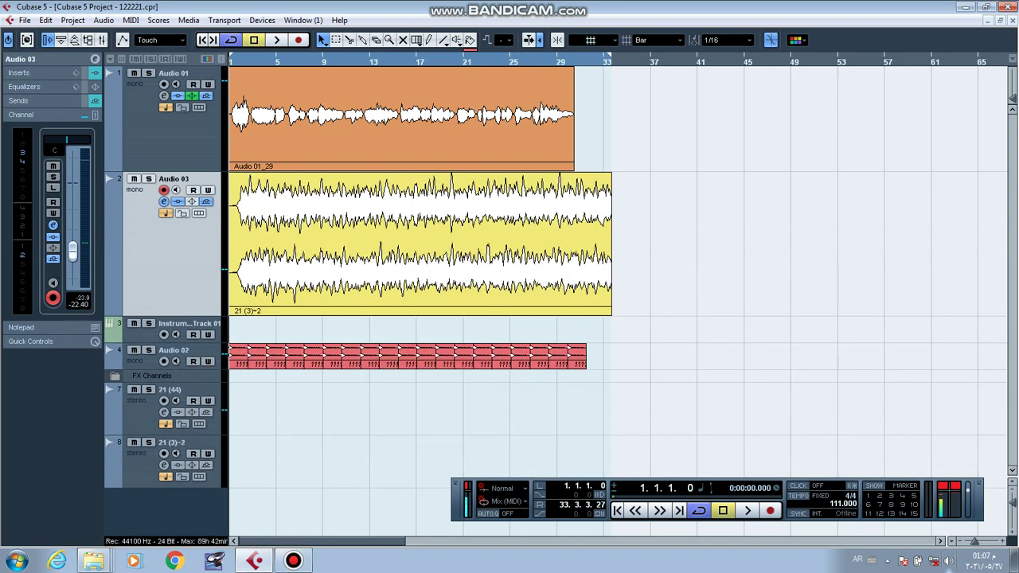
{"action": "left_click", "coordinate": [175, 351]}
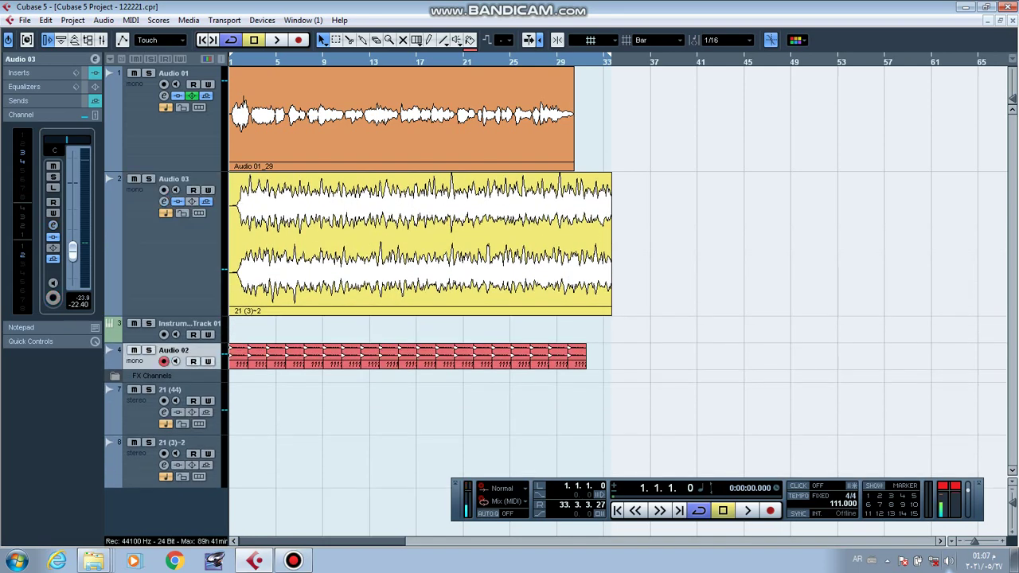
{"action": "left_click_drag", "start_coordinate": [175, 370], "coordinate": [175, 450]}
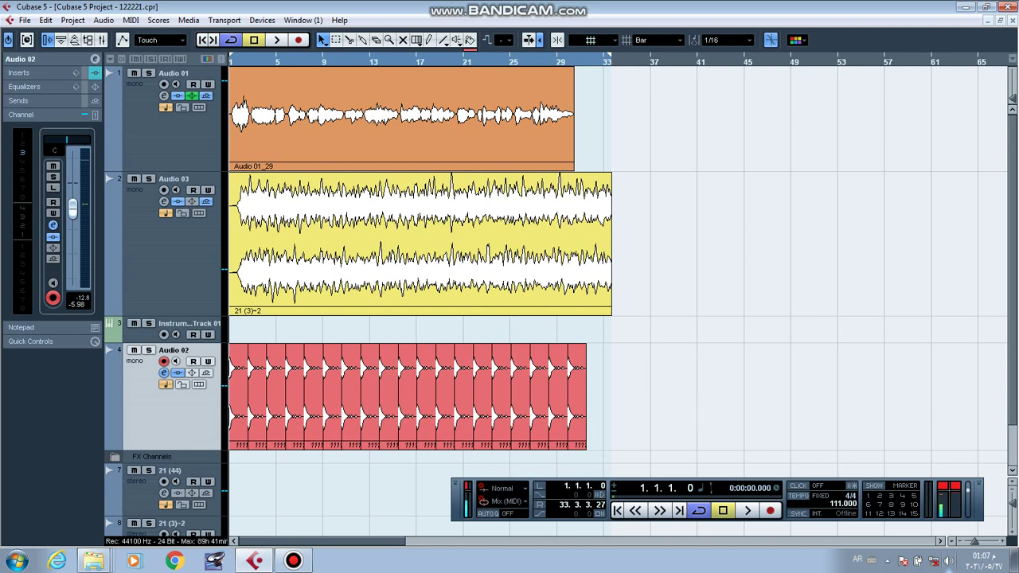
Assign Color 10 to the event on the Audio 01 track.
{"action": "left_click_drag", "start_coordinate": [630, 131], "coordinate": [413, 129]}
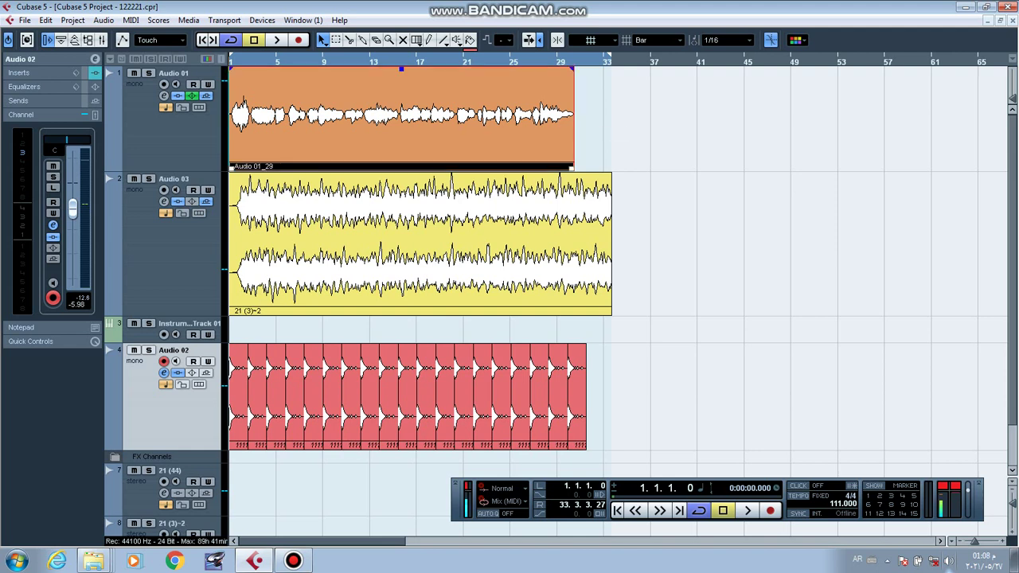
{"action": "left_click", "coordinate": [796, 40]}
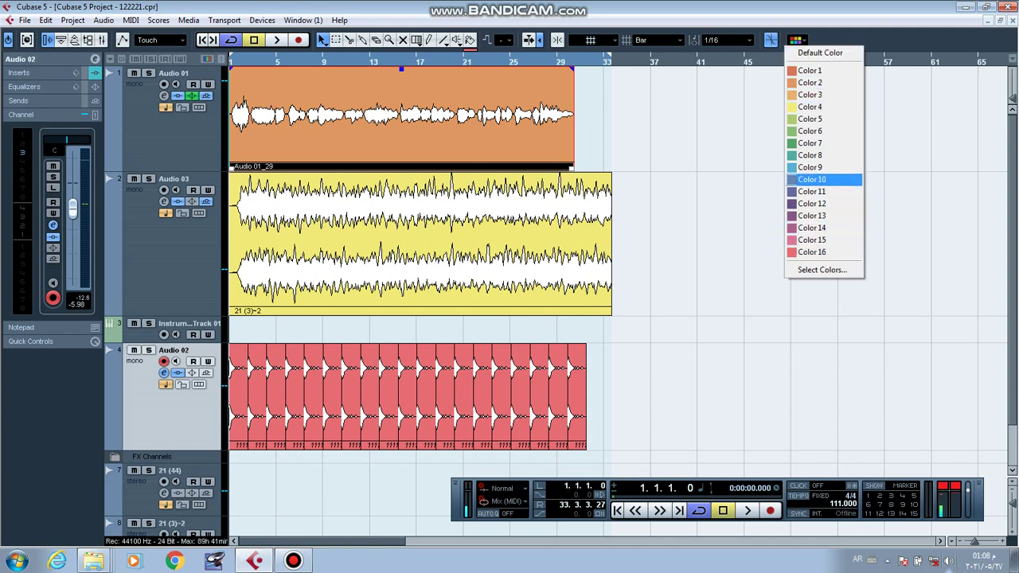
{"action": "left_click", "coordinate": [816, 179]}
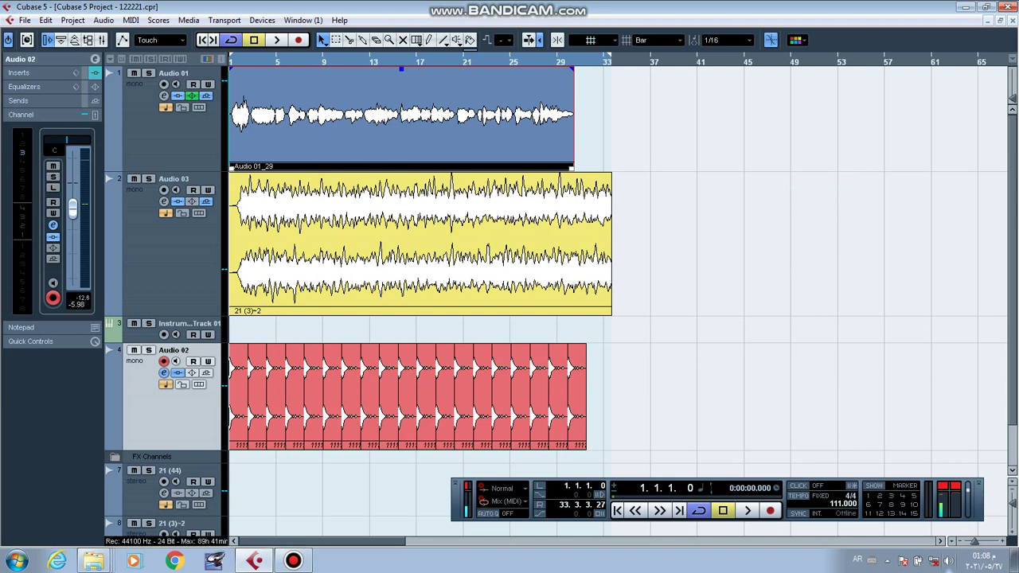
Try the default color and Color 4 on the Audio 03 event, and assign it Color 13.
{"action": "left_click", "coordinate": [446, 239]}
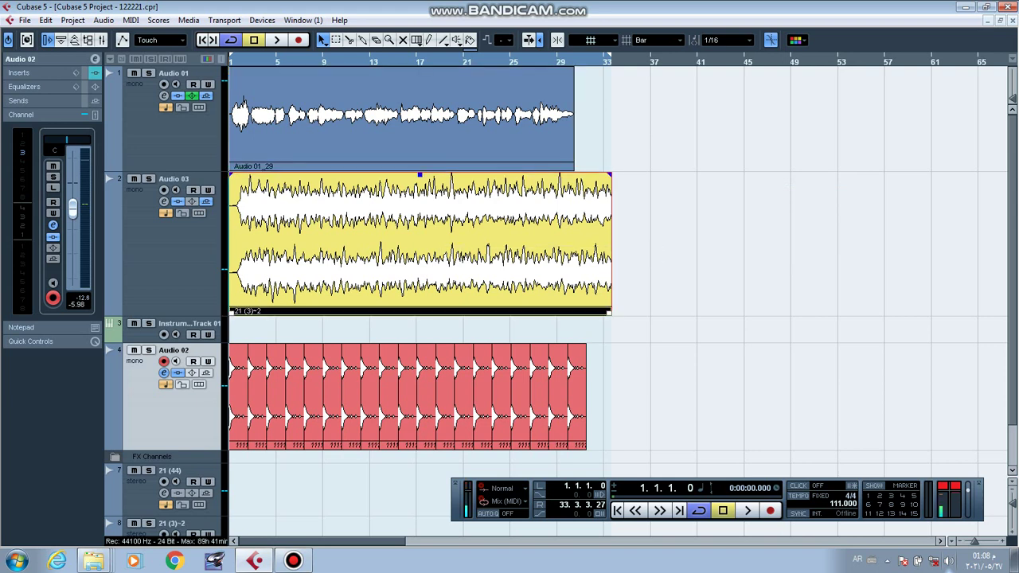
{"action": "left_click", "coordinate": [802, 40]}
{"action": "left_click", "coordinate": [820, 54]}
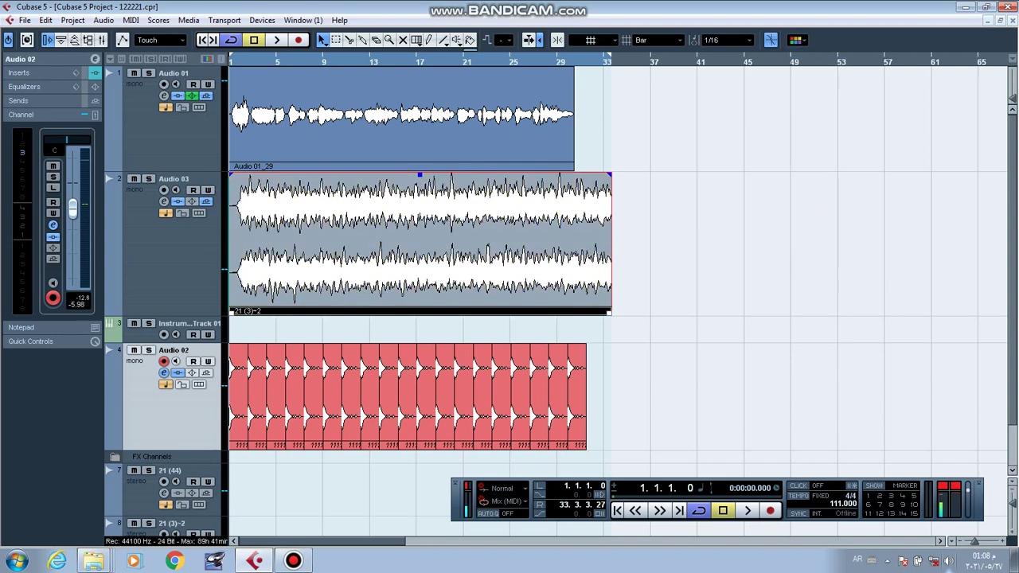
{"action": "left_click", "coordinate": [796, 40]}
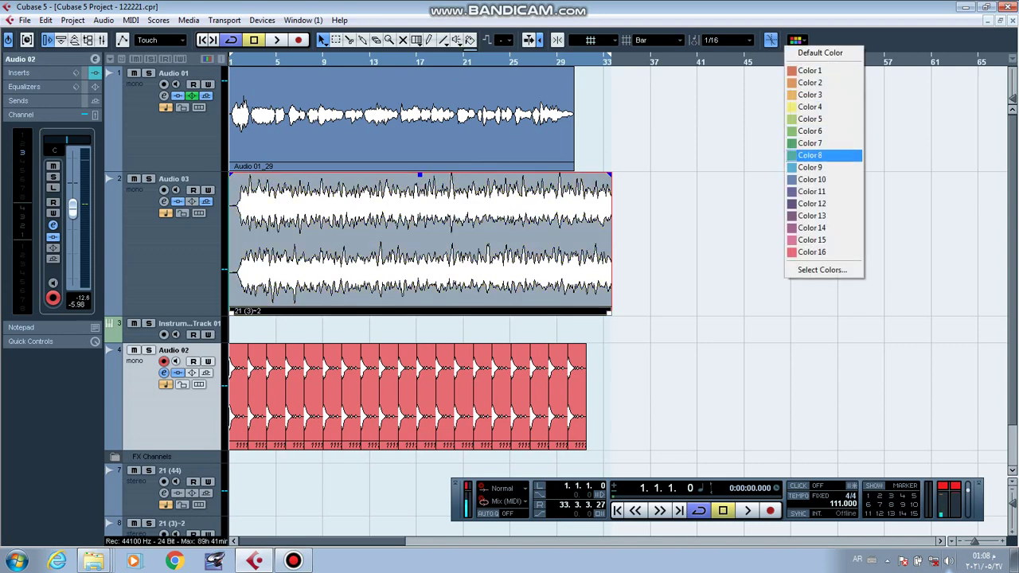
{"action": "left_click", "coordinate": [816, 107]}
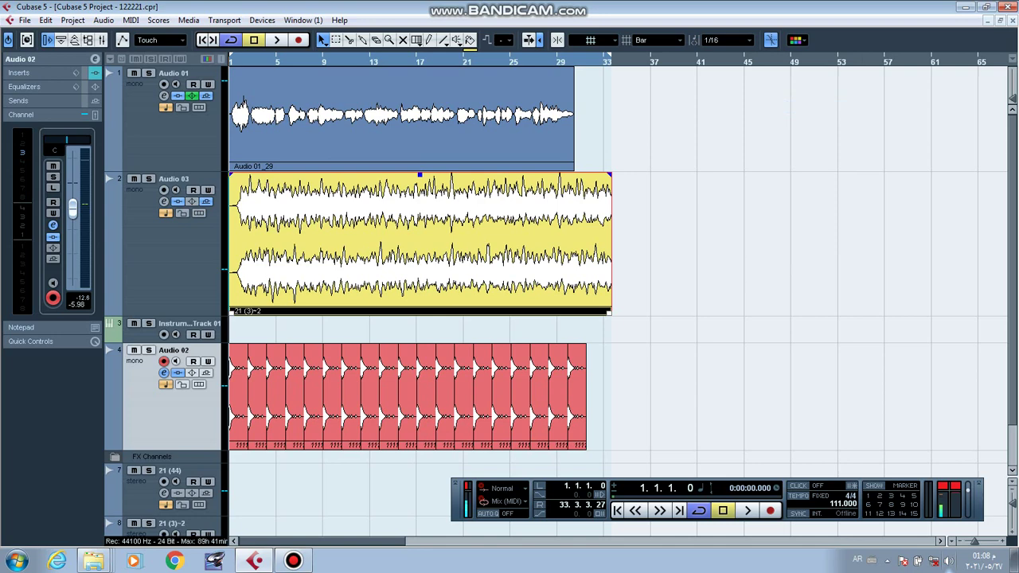
{"action": "left_click", "coordinate": [796, 40]}
{"action": "left_click", "coordinate": [817, 216]}
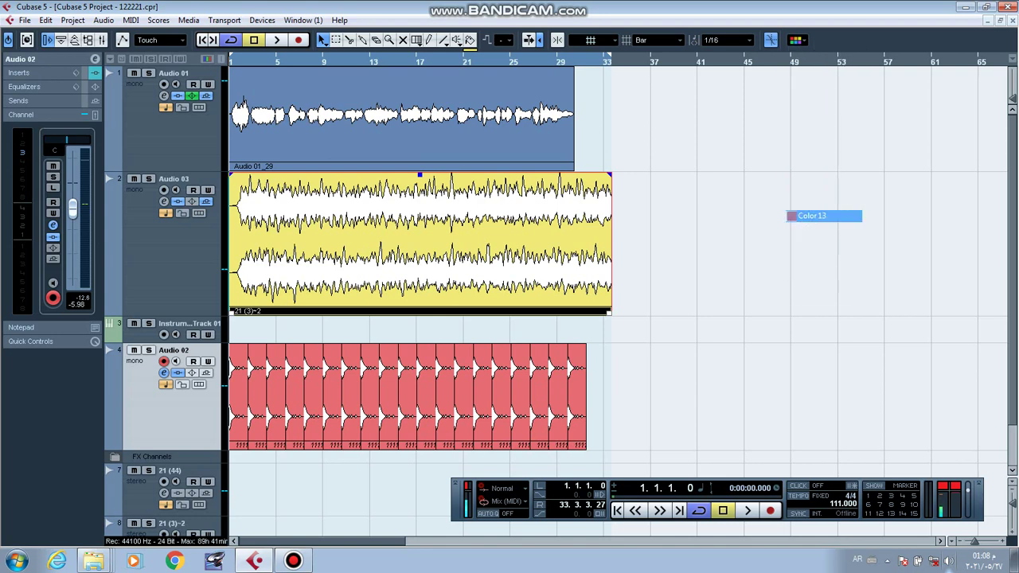
Assign Color 5 to all the Audio 02 events except the first one.
{"action": "left_click", "coordinate": [577, 395]}
{"action": "left_click_drag", "start_coordinate": [622, 409], "coordinate": [256, 399]}
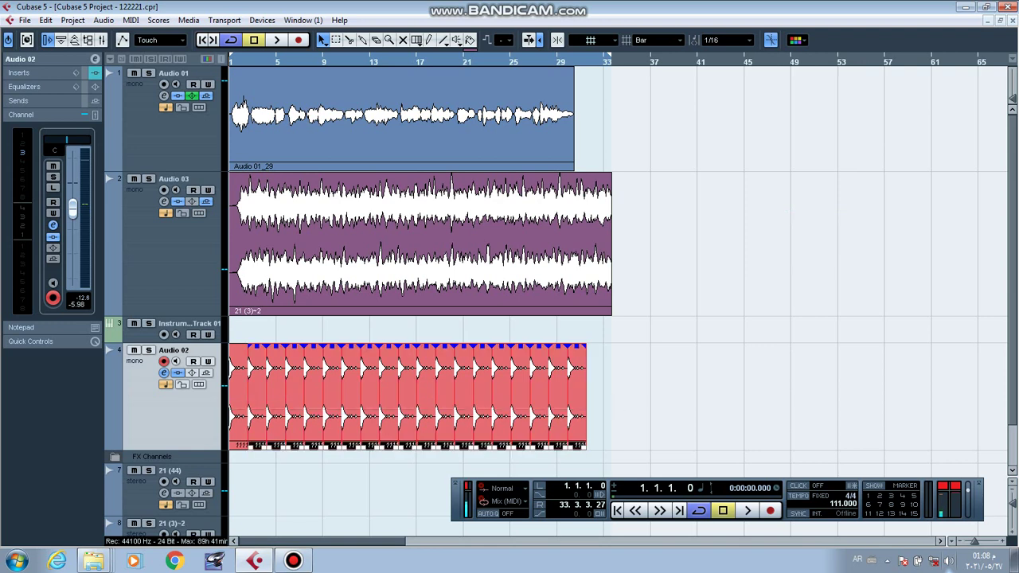
{"action": "left_click", "coordinate": [796, 40]}
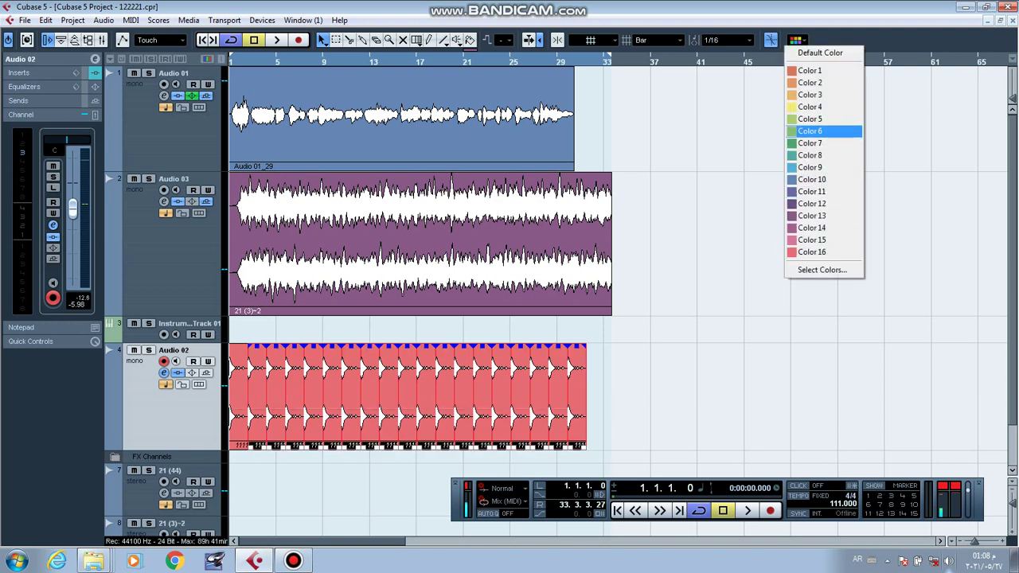
{"action": "left_click", "coordinate": [810, 119]}
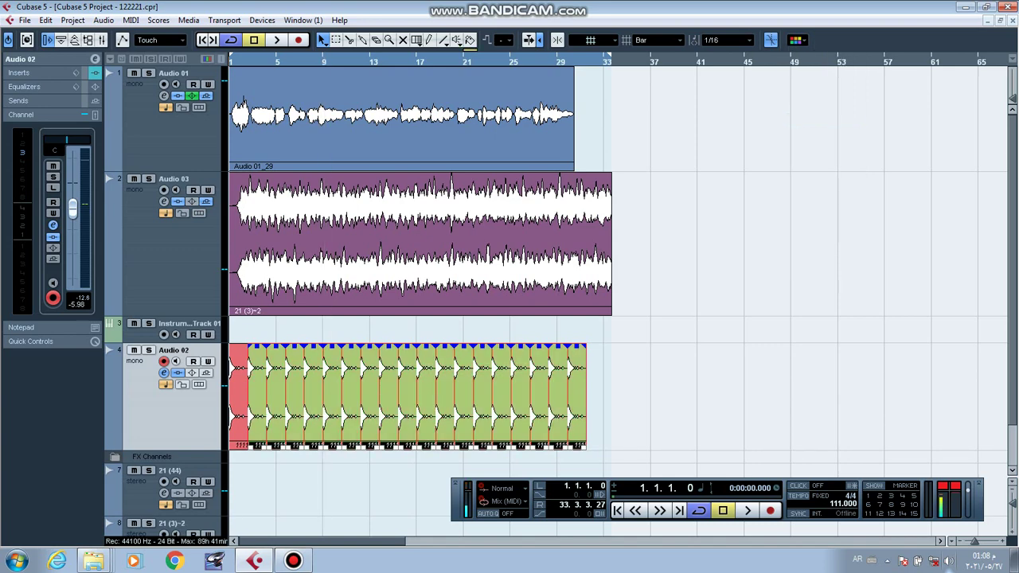
{"action": "right_click", "coordinate": [138, 424]}
{"action": "key", "text": "Escape"}
Select the Audio 01 event and its track, and open the channel settings for Audio 01.
{"action": "left_click_drag", "start_coordinate": [642, 243], "coordinate": [488, 248]}
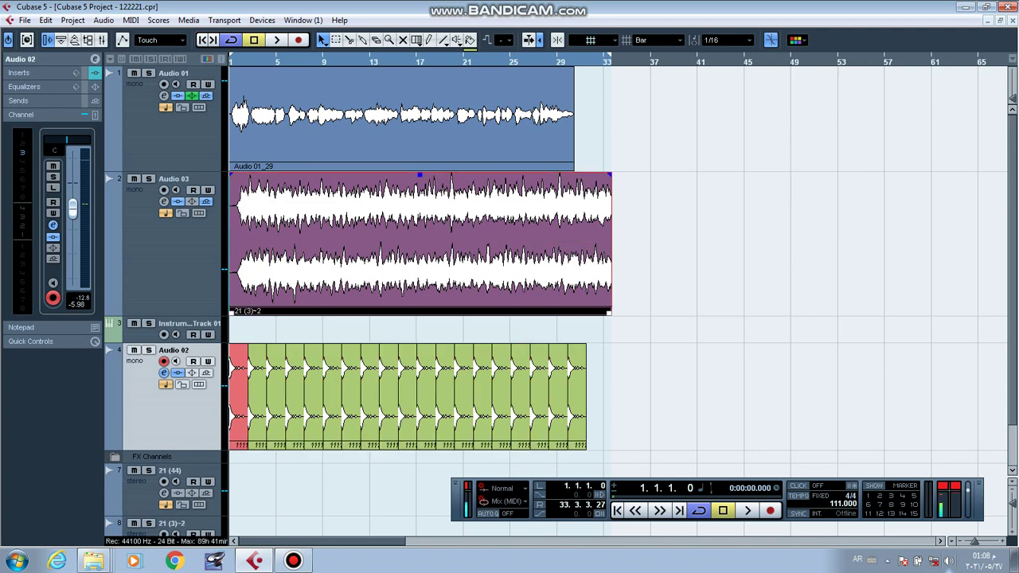
{"action": "left_click_drag", "start_coordinate": [653, 138], "coordinate": [392, 112]}
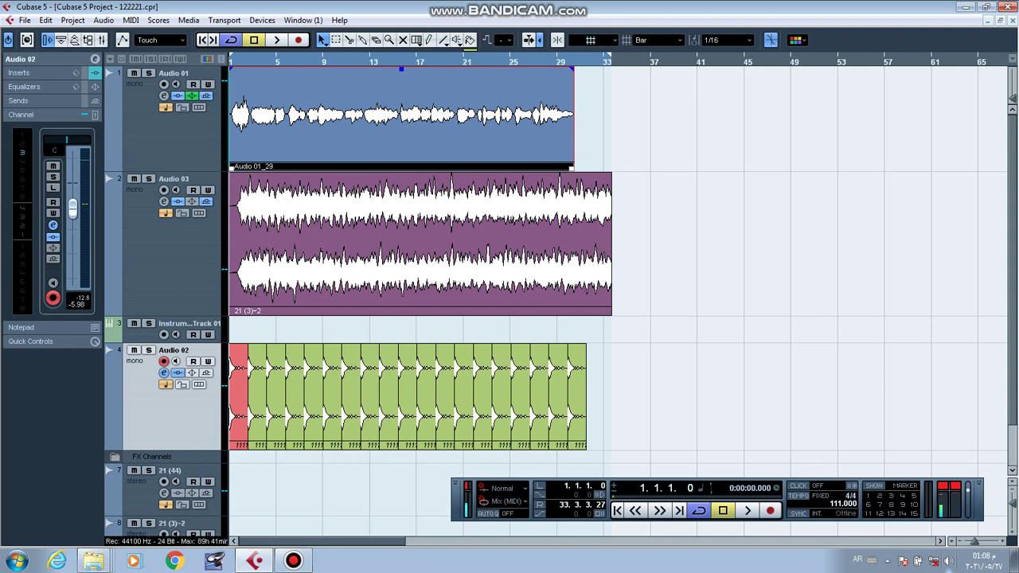
{"action": "left_click", "coordinate": [172, 135]}
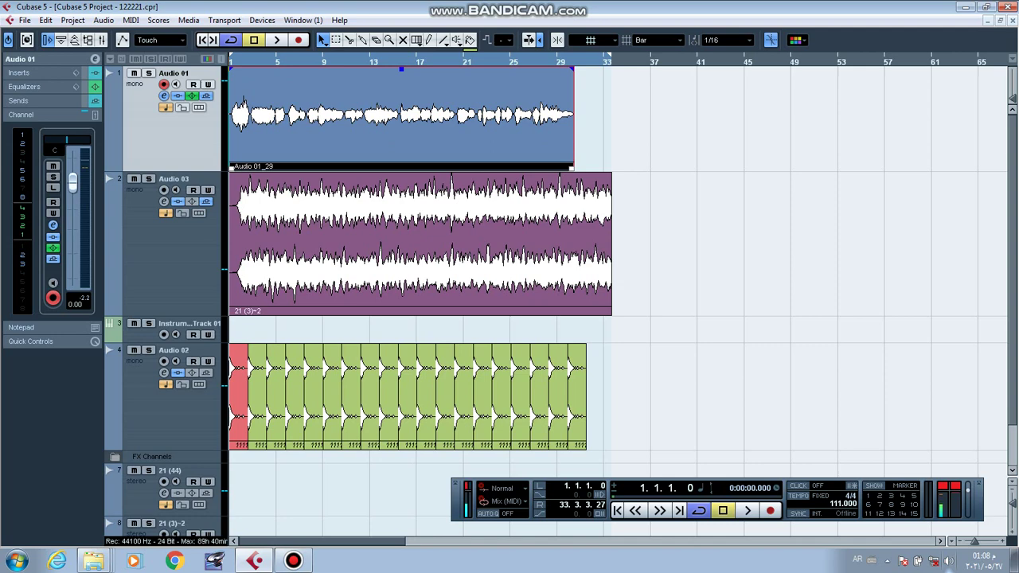
{"action": "left_click", "coordinate": [164, 95]}
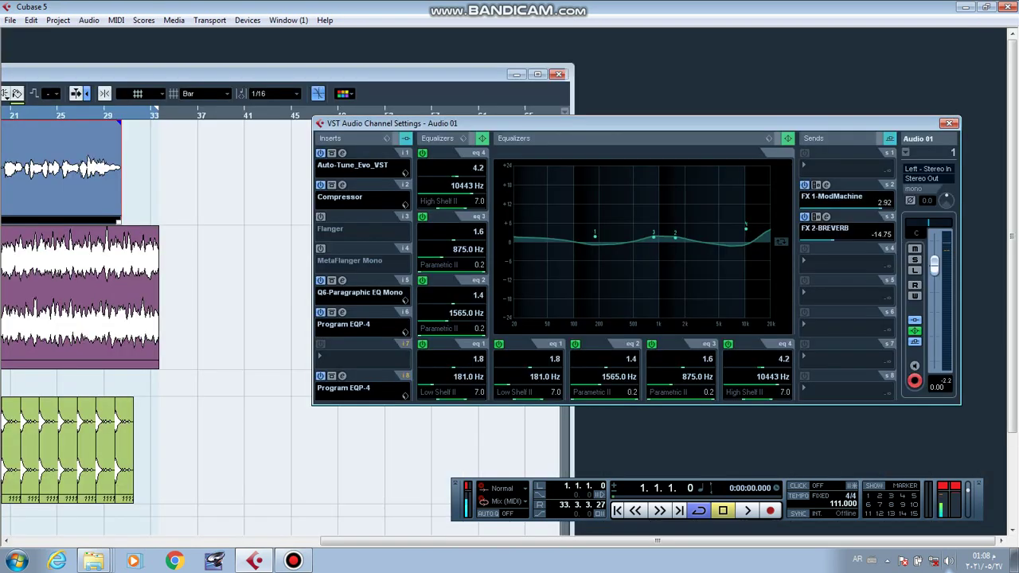
{"action": "left_click_drag", "start_coordinate": [605, 123], "coordinate": [606, 120]}
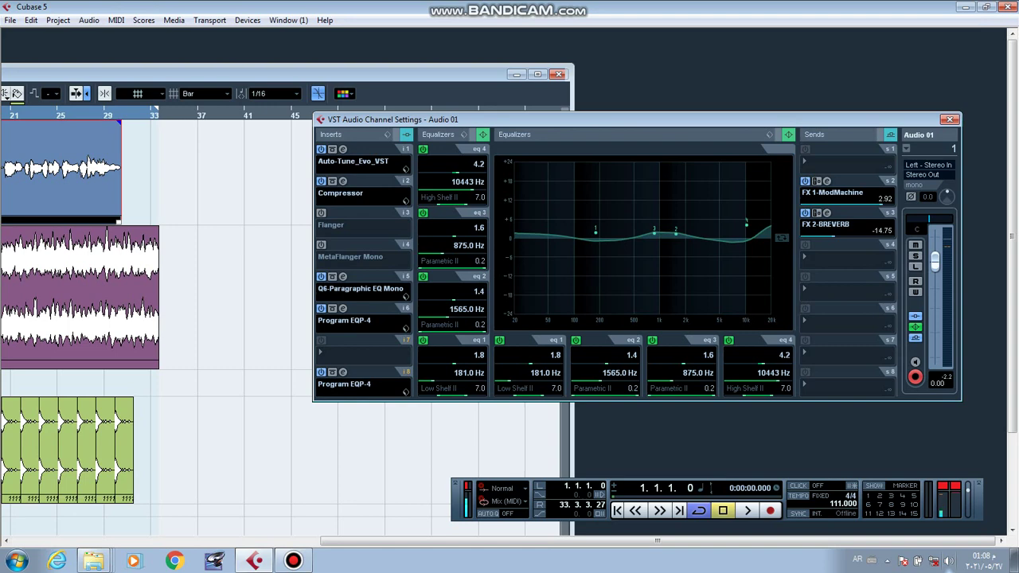
Bypass and re-enable Audio 01's equalizers and its Auto-Tune insert.
{"action": "left_click", "coordinate": [472, 135]}
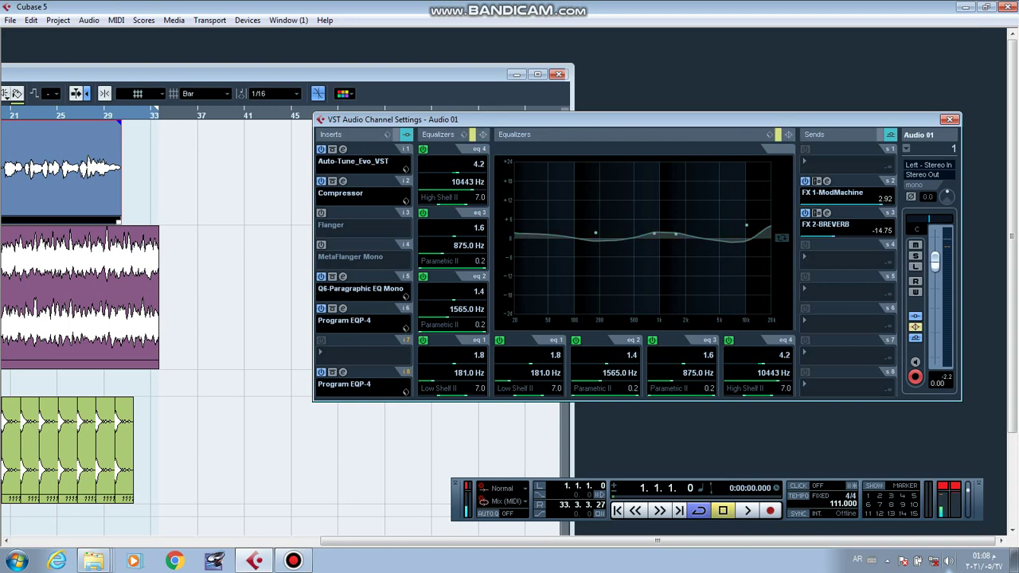
{"action": "left_click", "coordinate": [478, 134]}
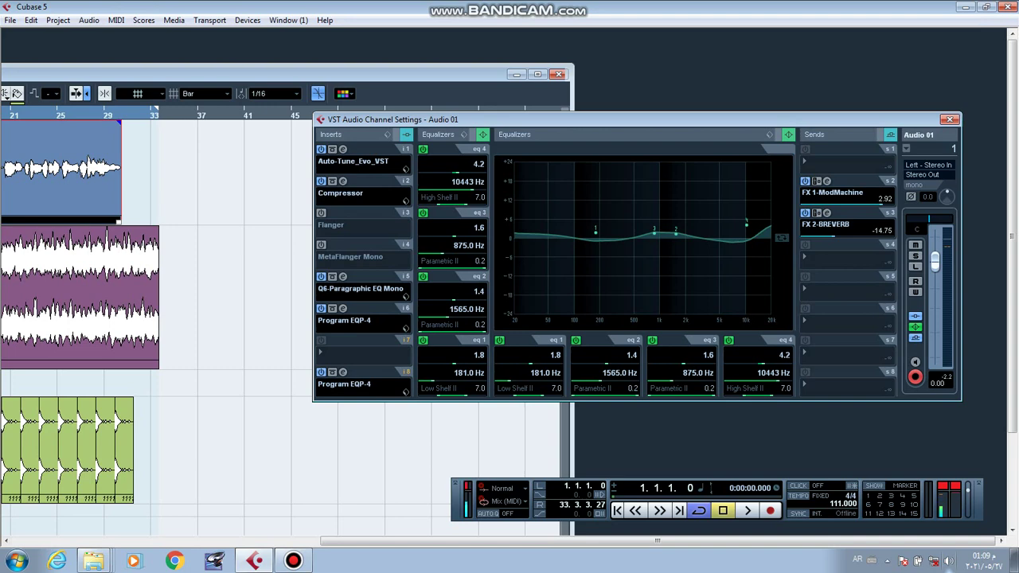
{"action": "left_click", "coordinate": [333, 150]}
{"action": "left_click", "coordinate": [332, 150]}
Review the Auto-Tune, Compressor and Q6-Paragraphic EQ settings in Audio 01's inserts, and close their editors.
{"action": "left_click", "coordinate": [343, 149]}
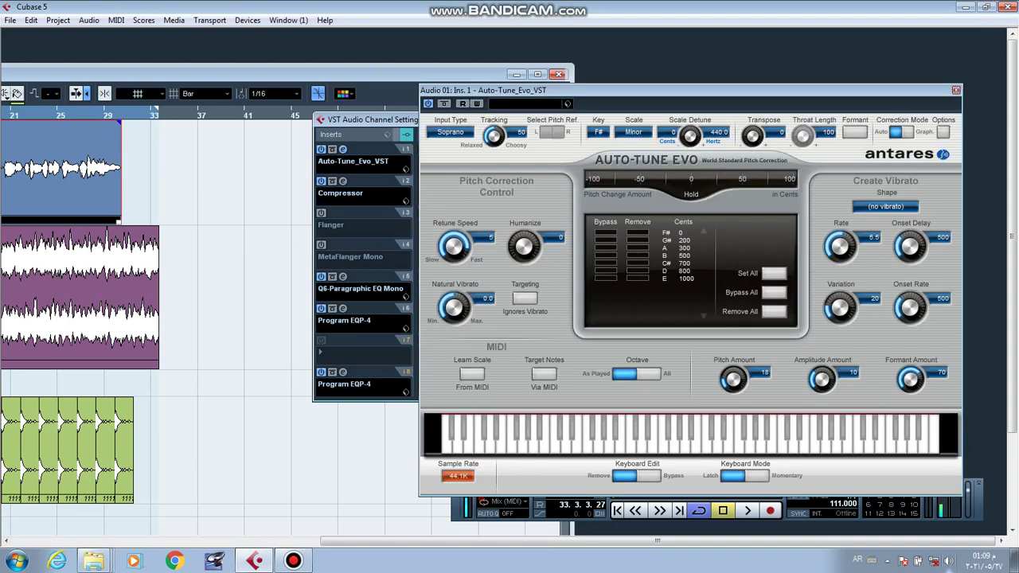
{"action": "left_click", "coordinate": [342, 182]}
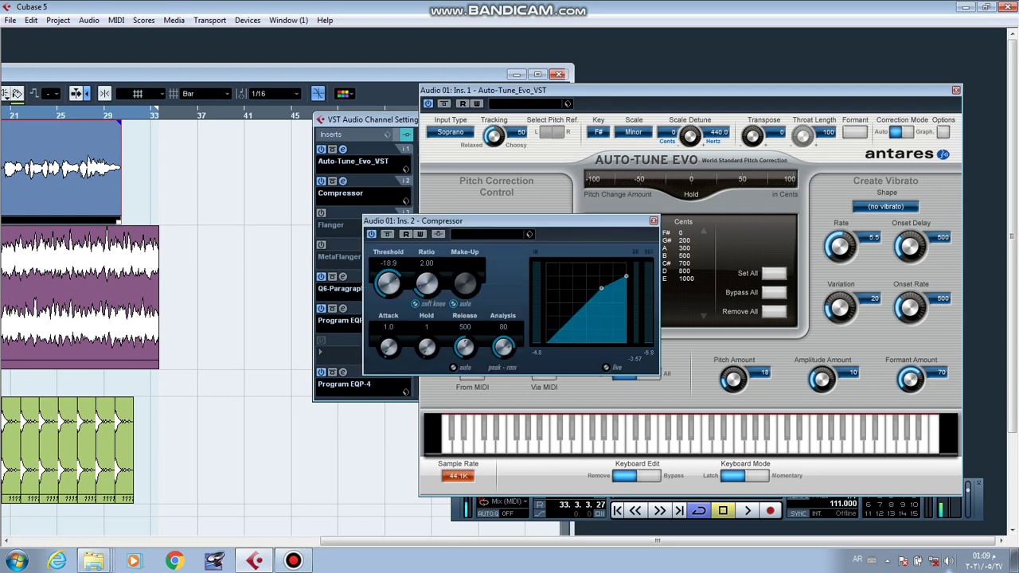
{"action": "left_click", "coordinate": [342, 288]}
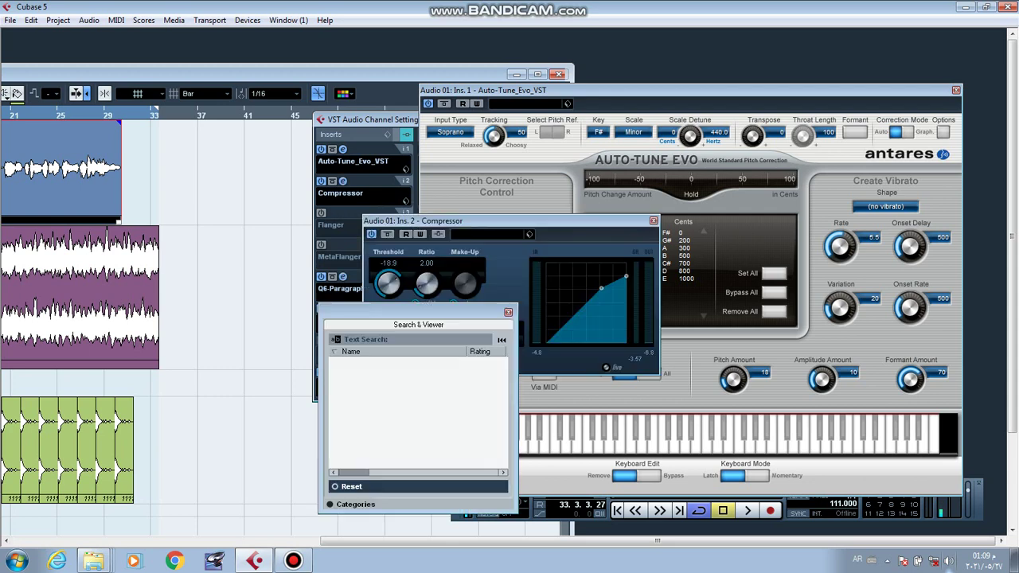
{"action": "key", "text": "Escape"}
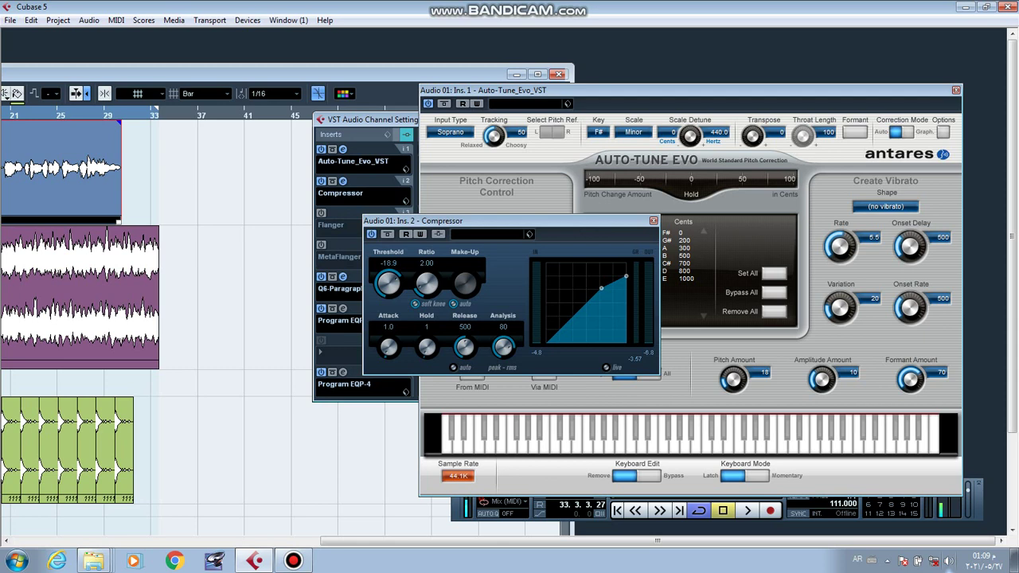
{"action": "left_click", "coordinate": [342, 277]}
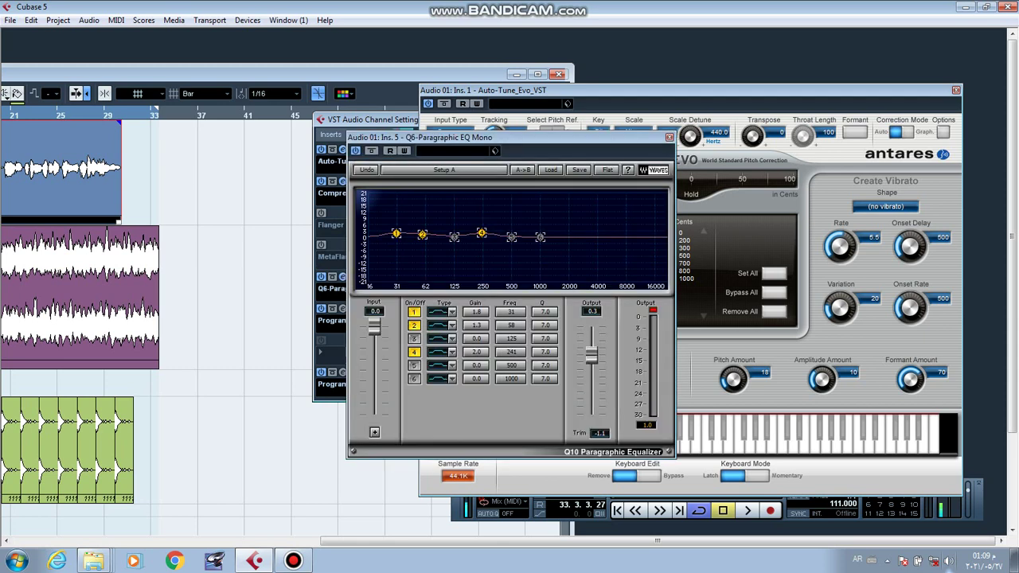
{"action": "left_click", "coordinate": [669, 138]}
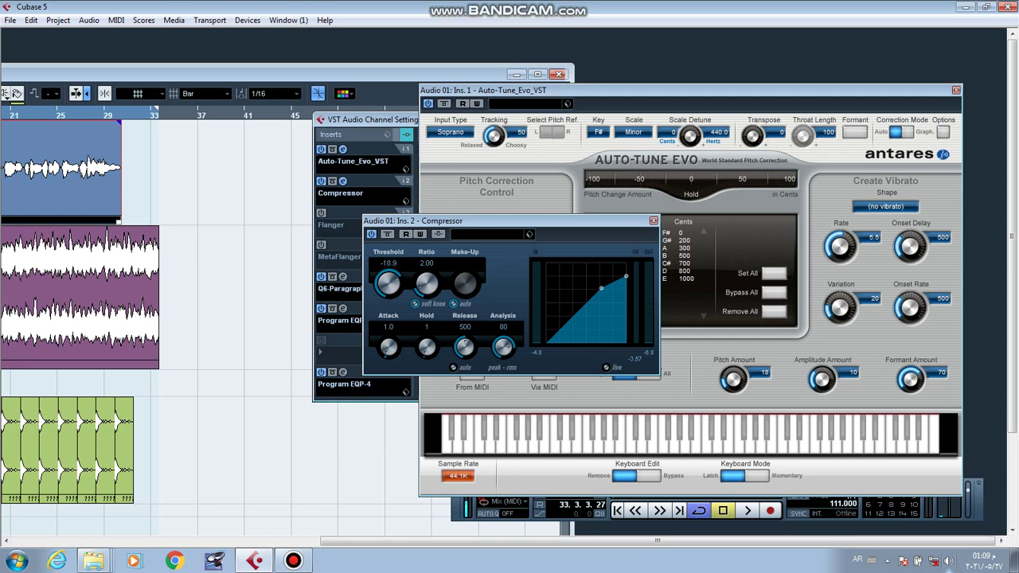
{"action": "left_click", "coordinate": [342, 181]}
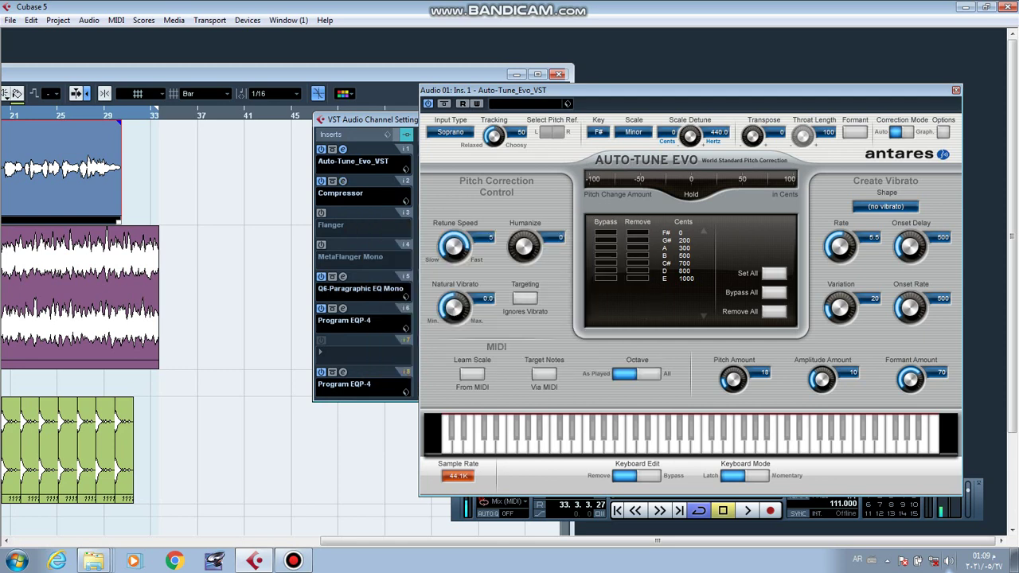
{"action": "left_click", "coordinate": [343, 149]}
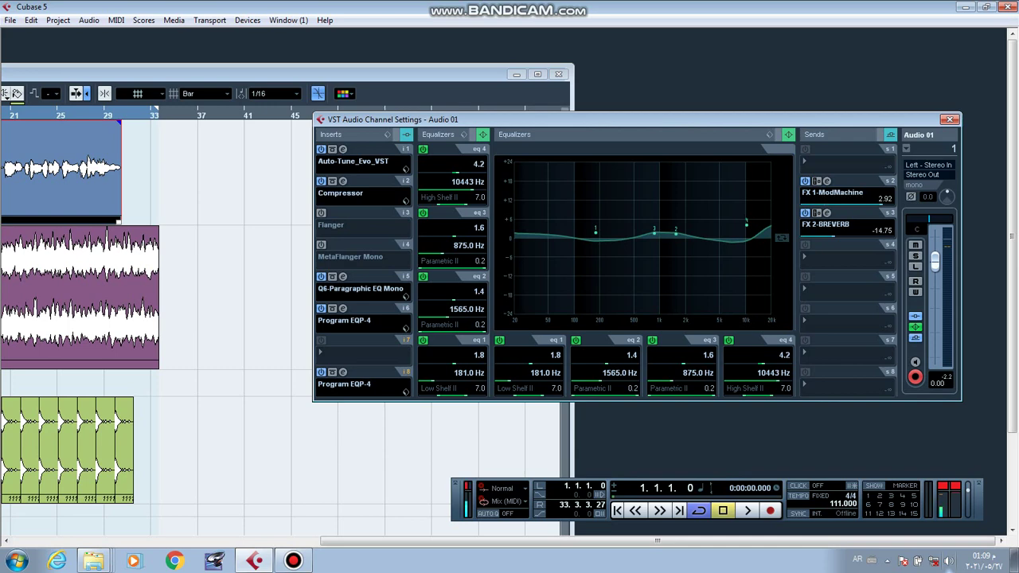
Open the ModMachine and BREVERB send effects of Audio 01 to examine their settings.
{"action": "left_click", "coordinate": [826, 181]}
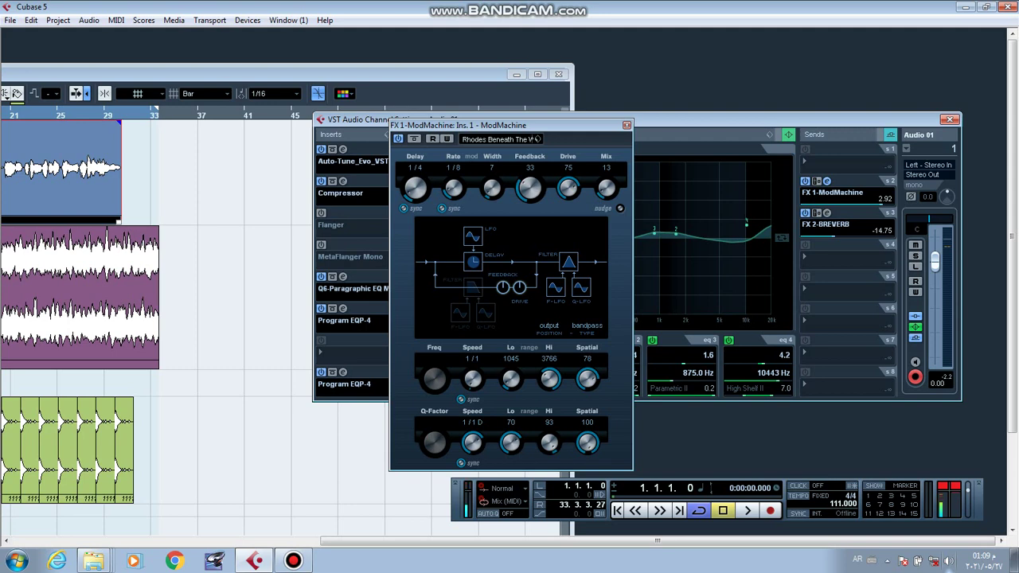
{"action": "left_click", "coordinate": [826, 213]}
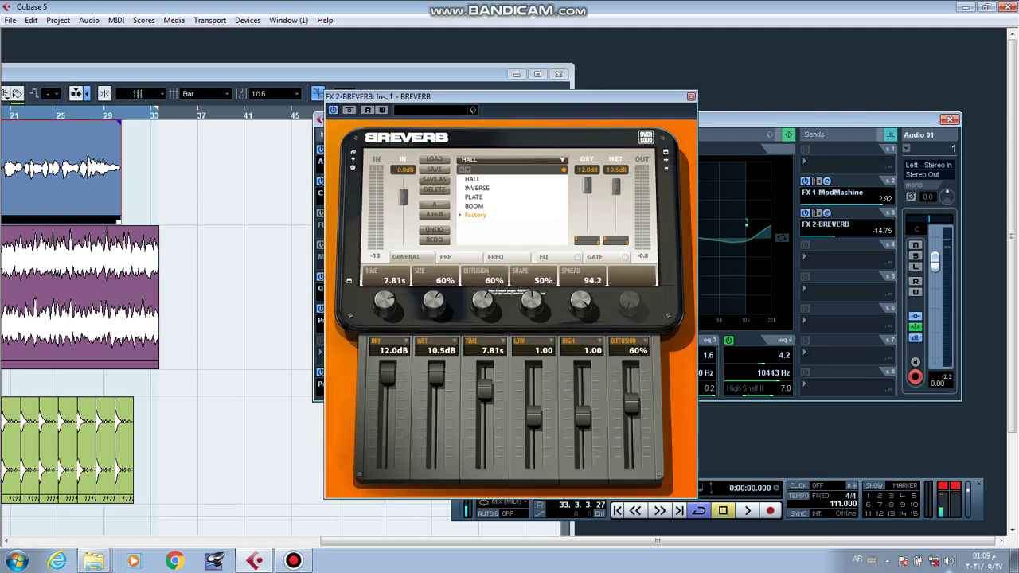
Close the Audio 01 channel settings and the BREVERB editor, and maximize the project window.
{"action": "left_click", "coordinate": [950, 119]}
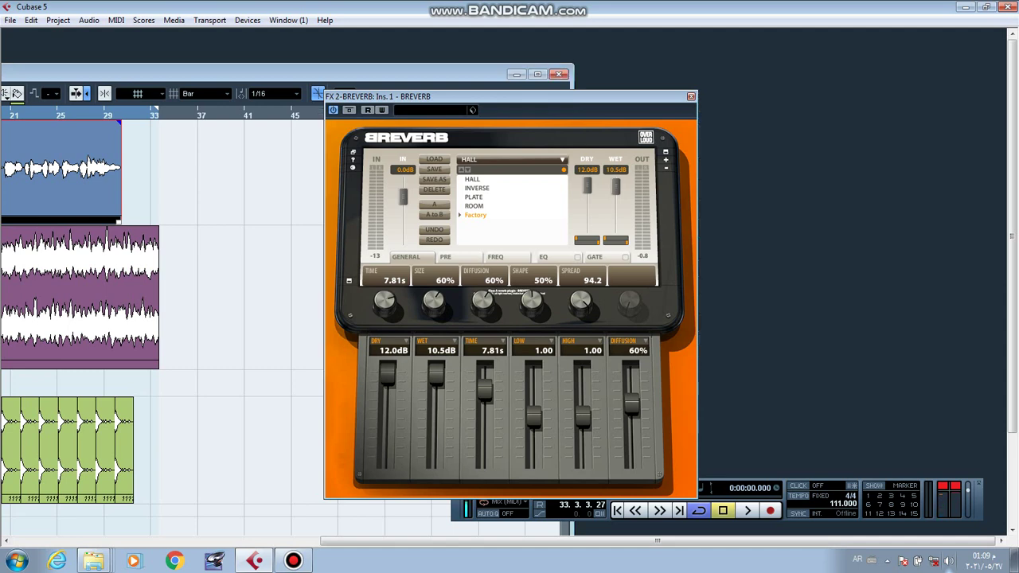
{"action": "left_click", "coordinate": [538, 74]}
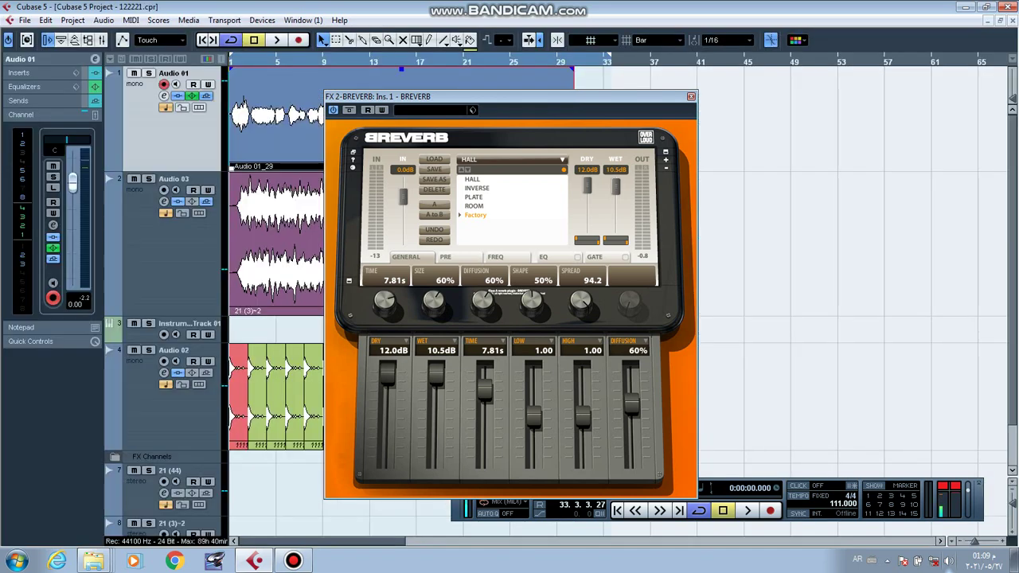
{"action": "left_click", "coordinate": [692, 97]}
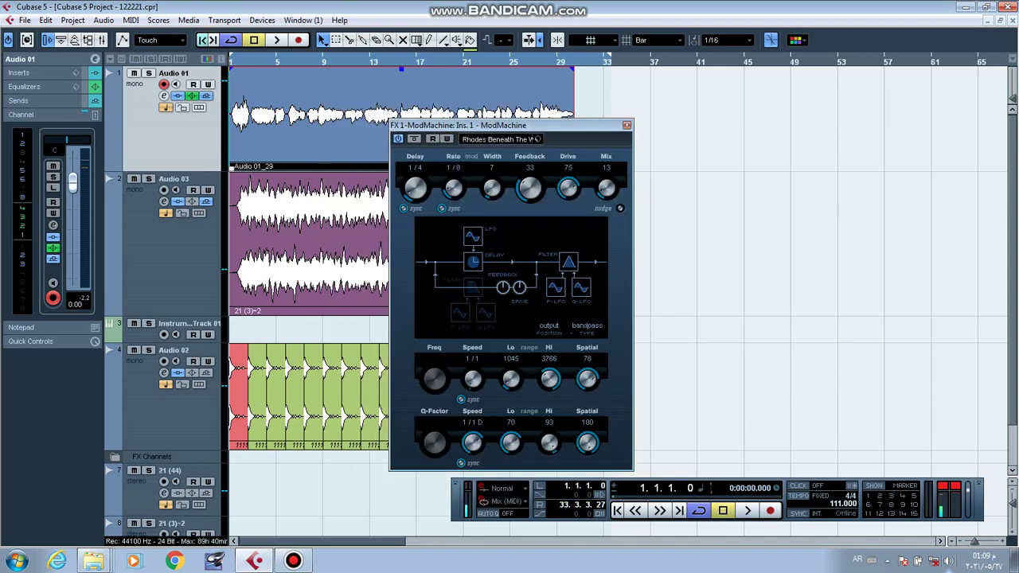
Play the project from the beginning and close the ModMachine editor during playback.
{"action": "left_click", "coordinate": [276, 40]}
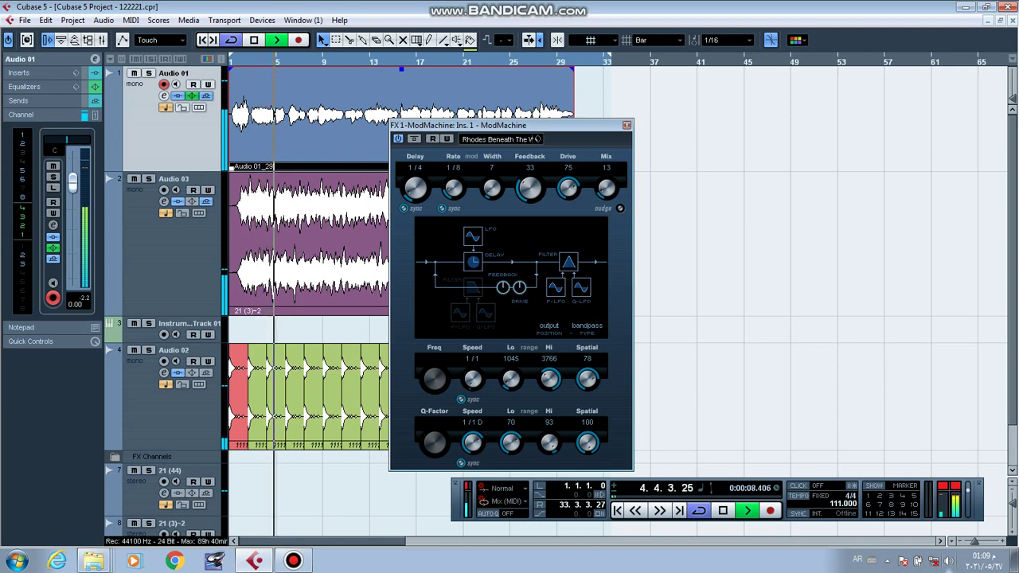
{"action": "left_click", "coordinate": [294, 561]}
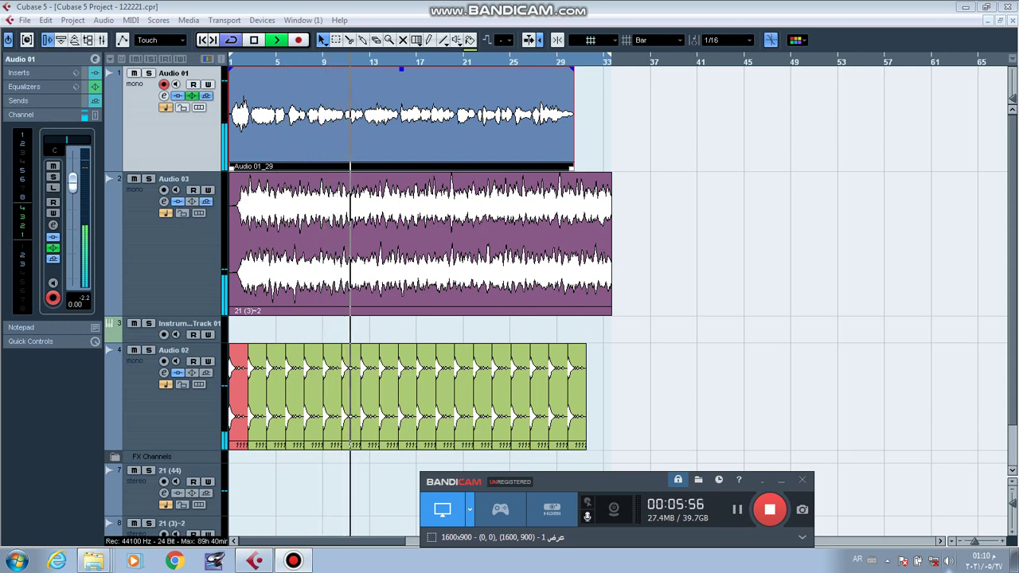
{"action": "left_click", "coordinate": [164, 95]}
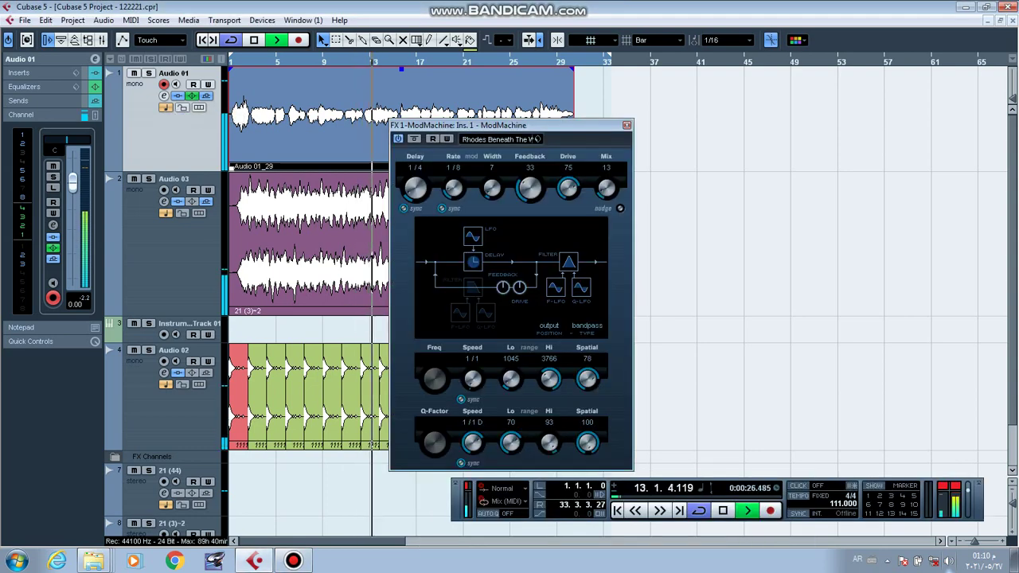
{"action": "left_click", "coordinate": [627, 125]}
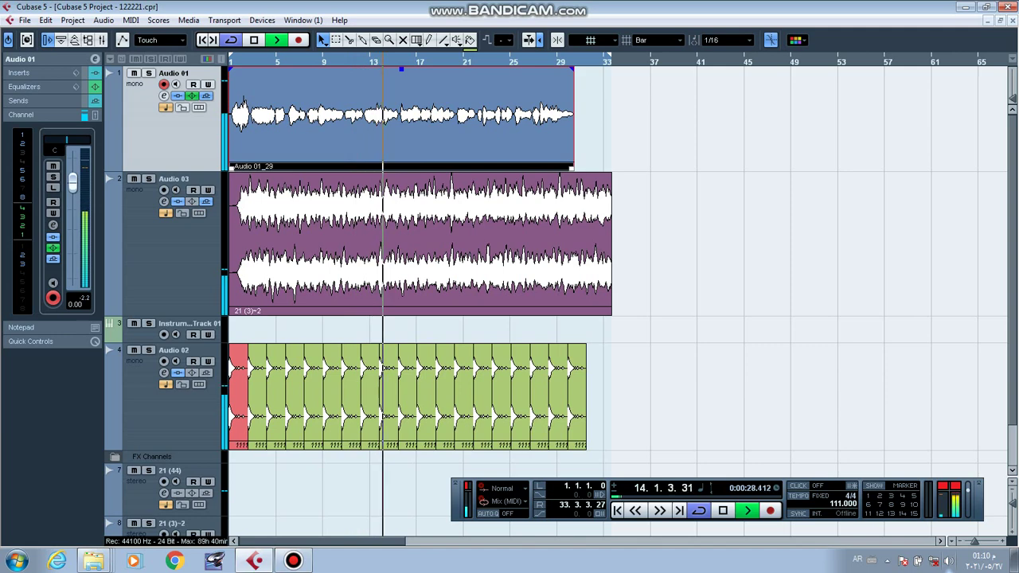
{"action": "mouse_move", "coordinate": [293, 561]}
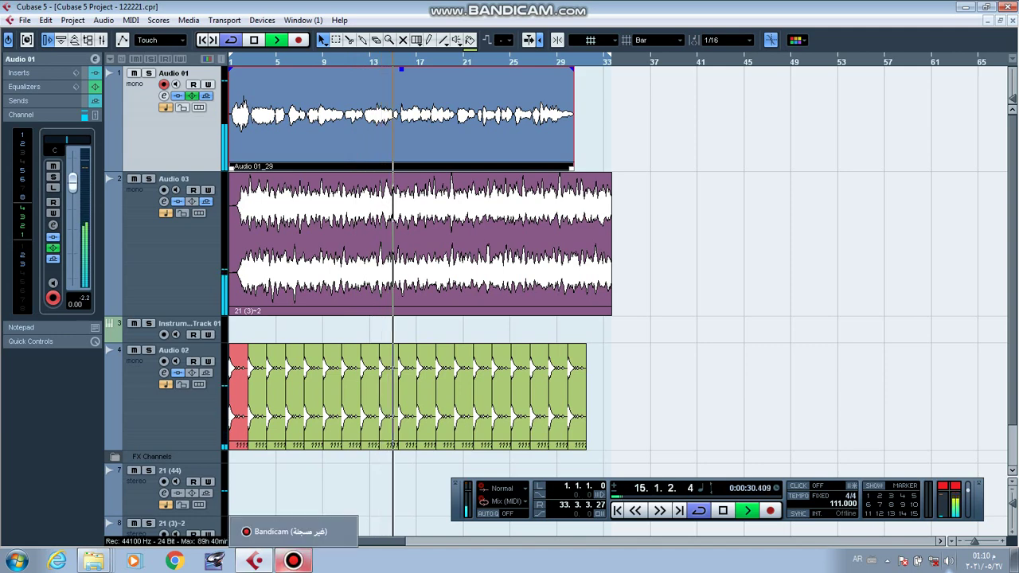
{"action": "left_click", "coordinate": [302, 532]}
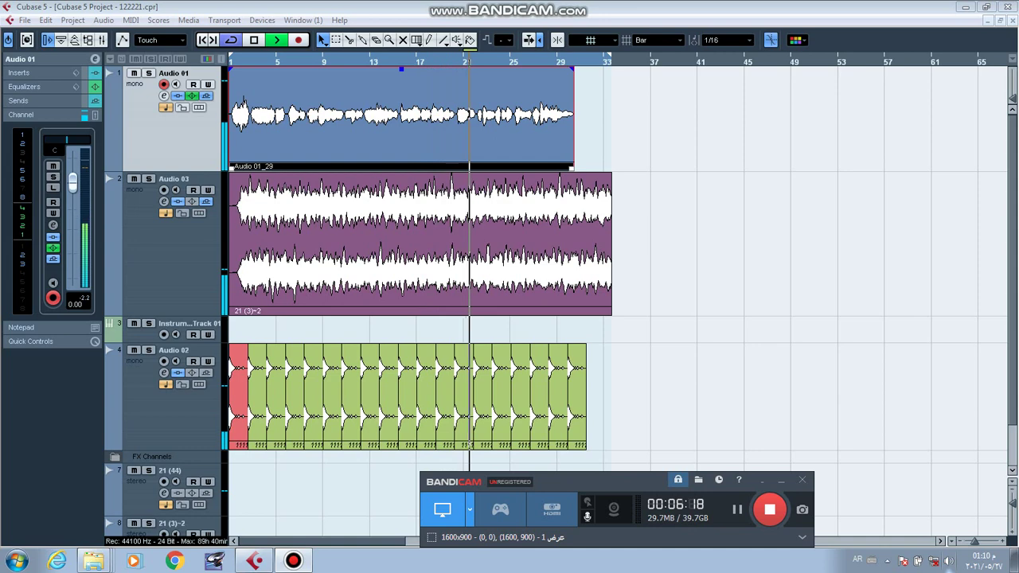
{"action": "key", "text": "alt+Tab"}
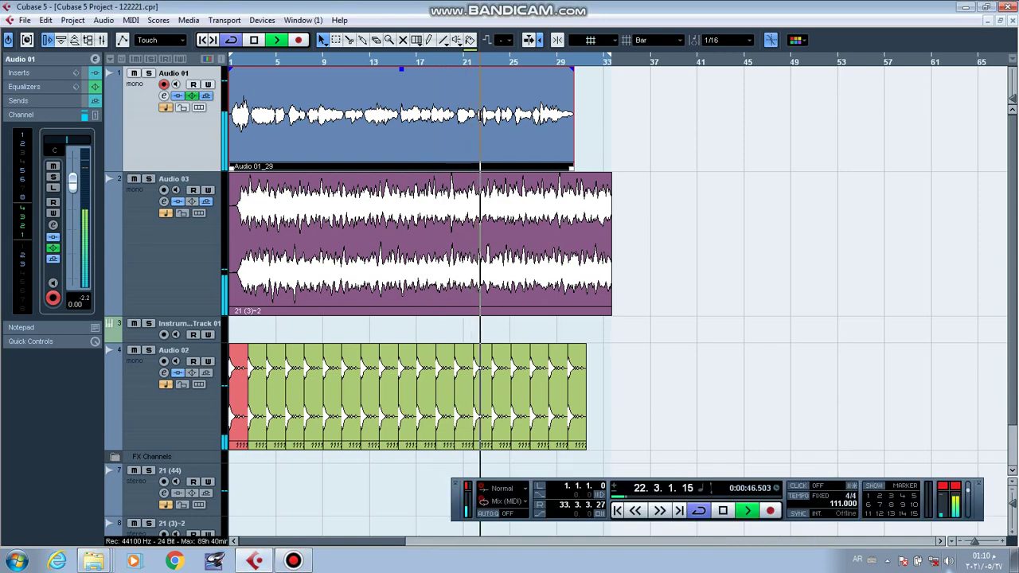
Raise the volume of the Audio 01 event slightly during playback, and stop playback near the event's end.
{"action": "left_click_drag", "start_coordinate": [401, 70], "coordinate": [399, 36]}
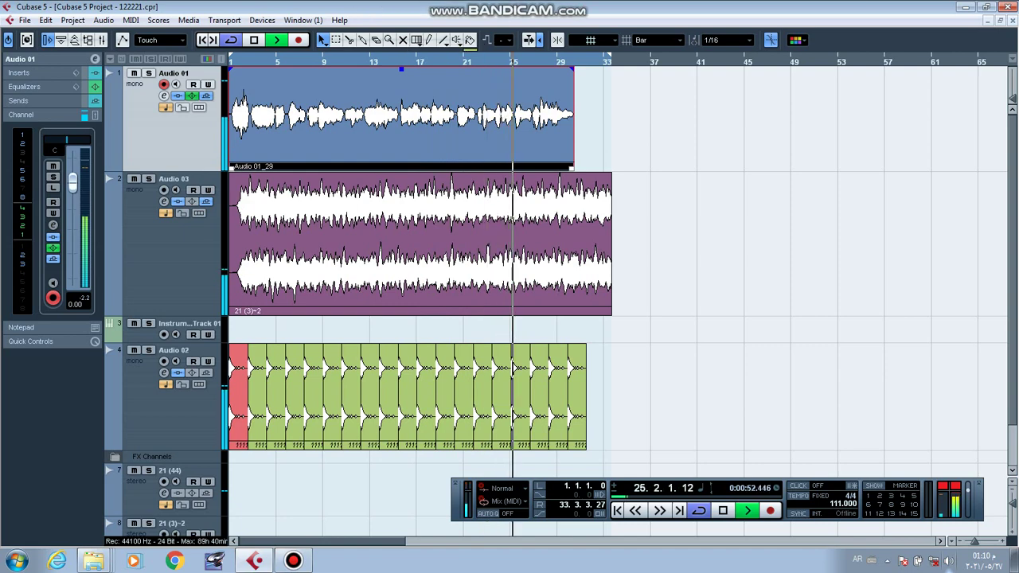
{"action": "left_click", "coordinate": [293, 562]}
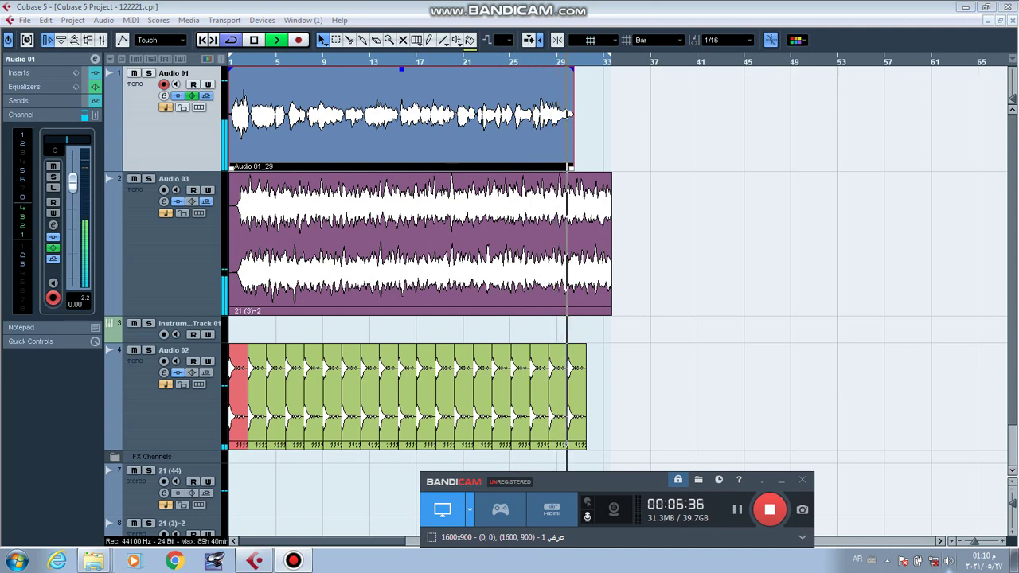
{"action": "key", "text": "alt+Tab"}
{"action": "key", "text": "space"}
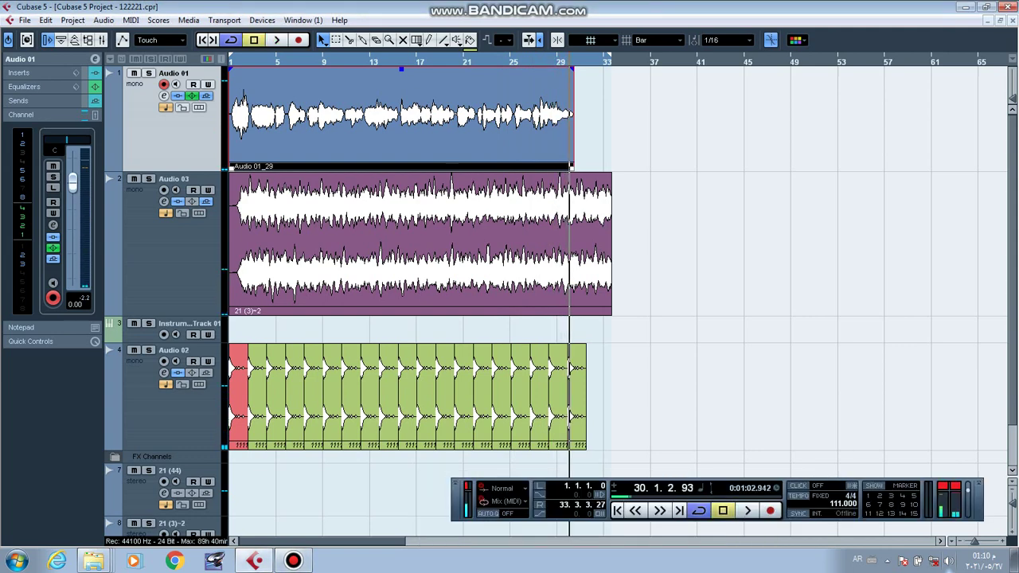
{"action": "left_click", "coordinate": [294, 561]}
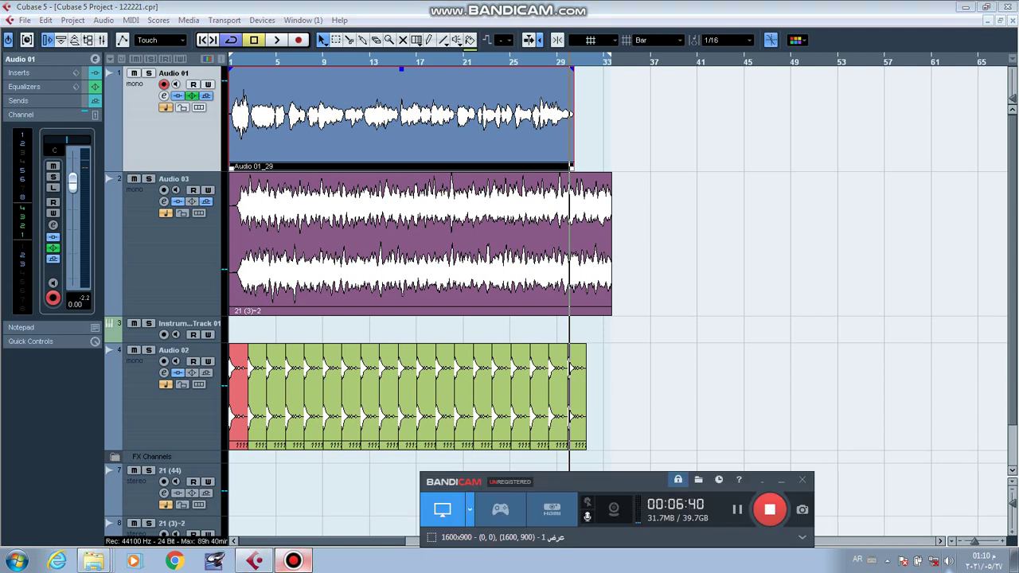